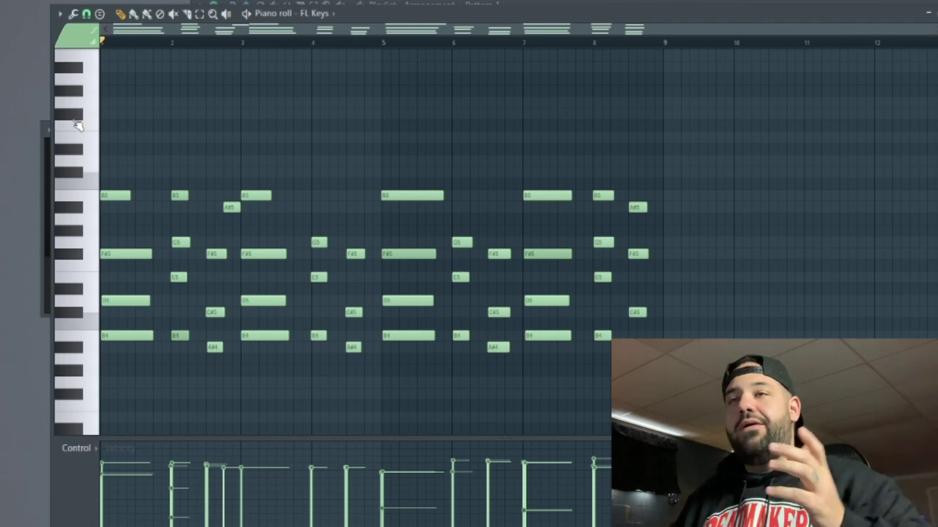
- Play back the FL Keys chord progression in the piano roll to listen to its root movement
key("F6")
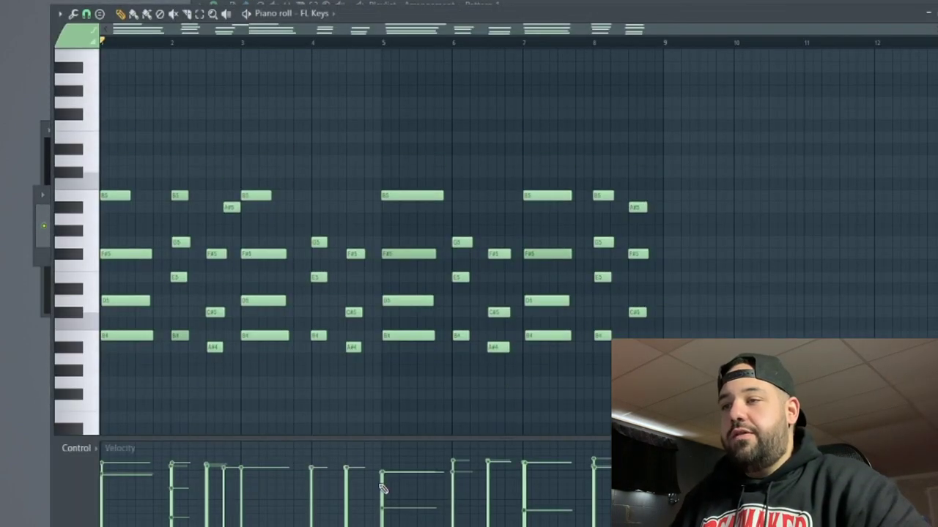
key("space")
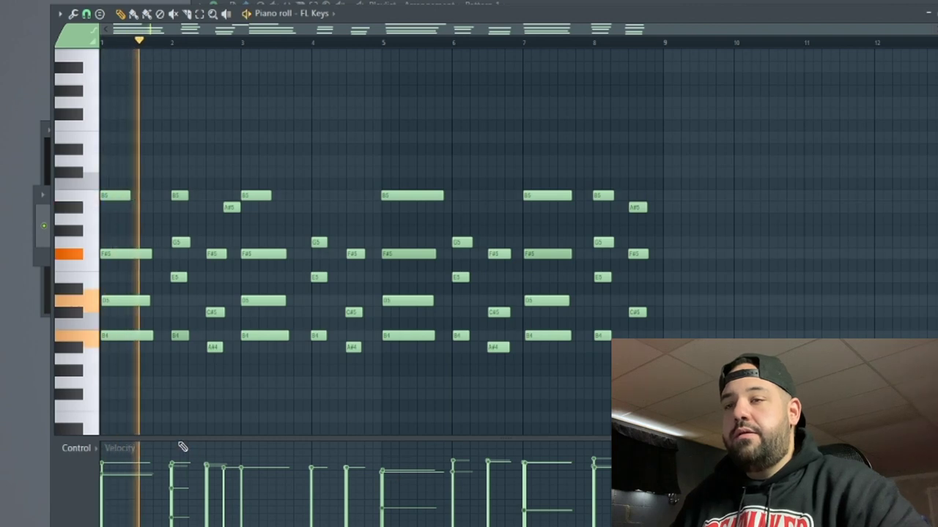
scroll(135, 366, "up", 1)
scroll(134, 366, "down", 1)
scroll(135, 359, "up", 5)
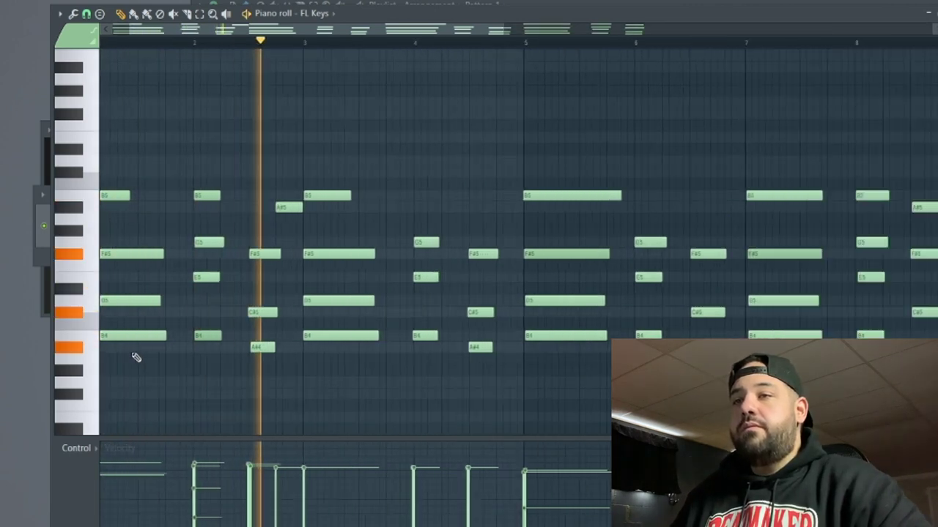
scroll(136, 357, "down", 1)
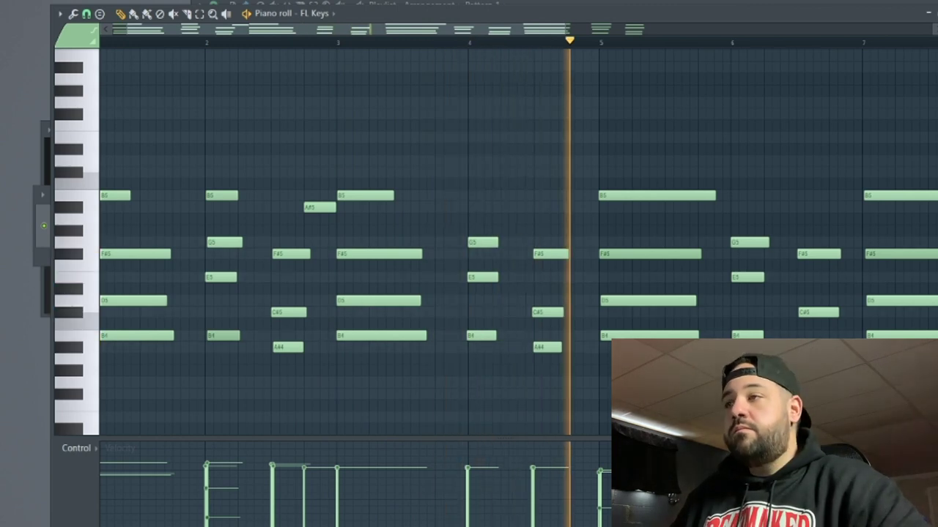
scroll(400, 131, "down", 2)
key("space")
- Add a Sylenth1 channel below FL Keys in the channel rack and load its preset 204: BS Bad Company
key("F6")
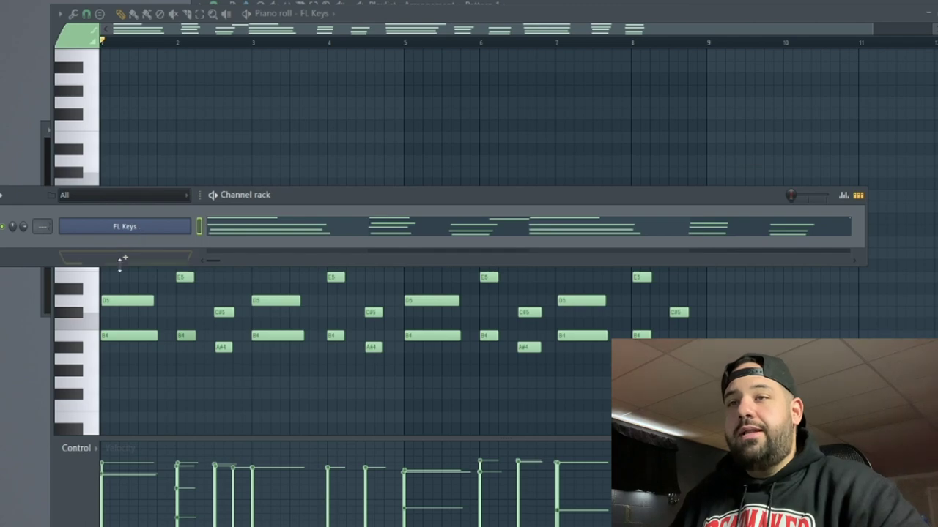
left_click(123, 260)
left_click(213, 139)
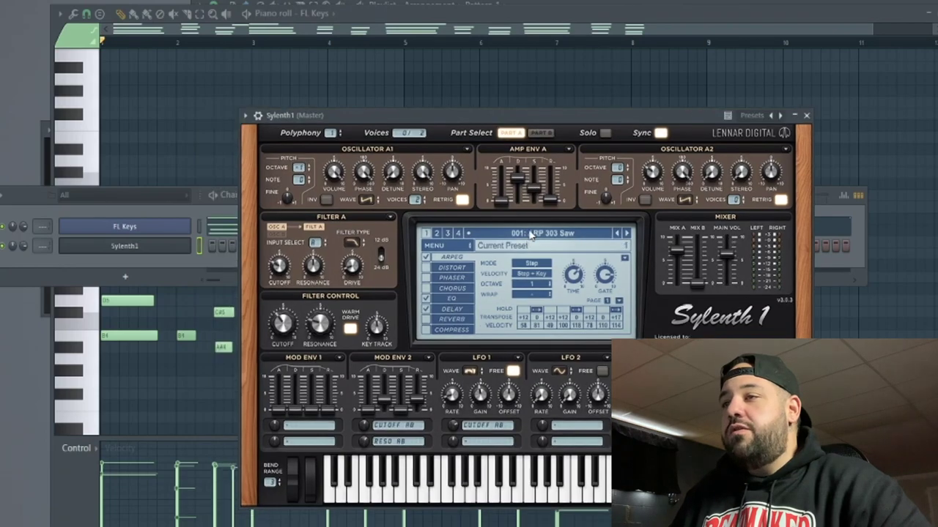
left_click(532, 233)
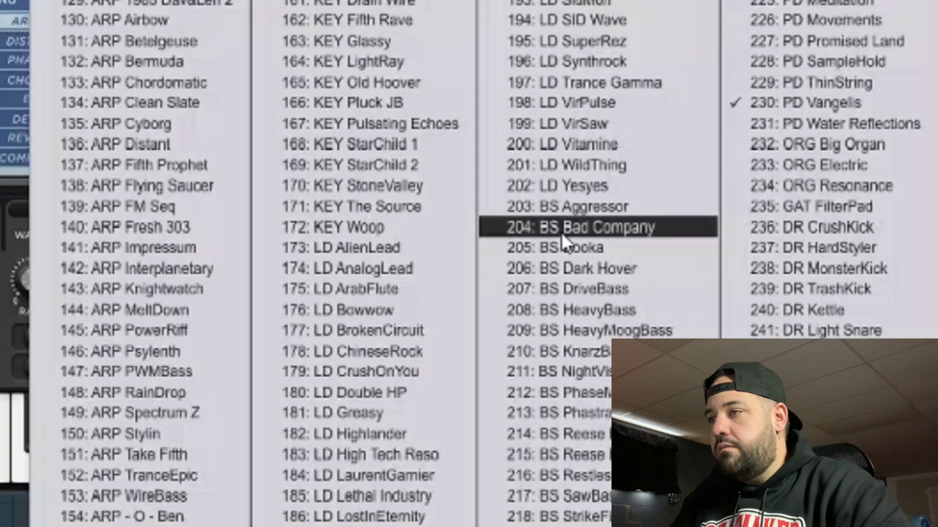
left_click(561, 229)
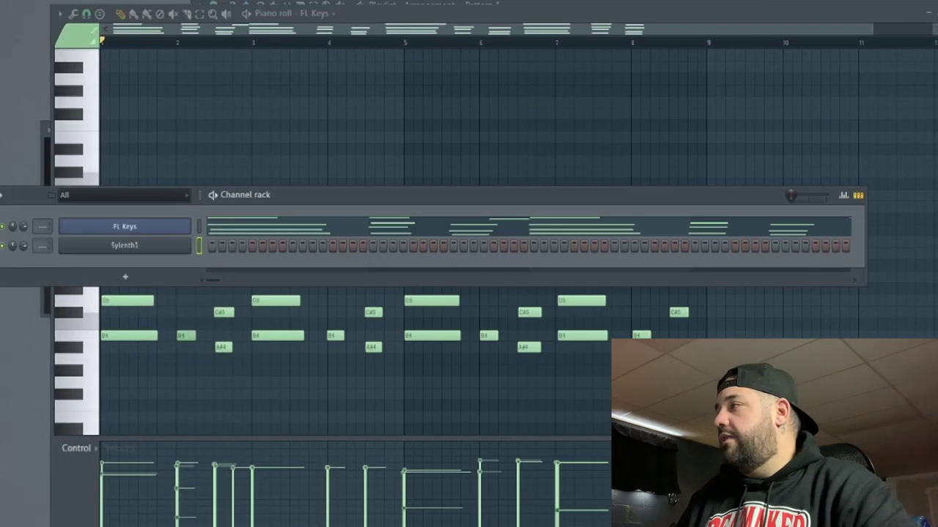
- Route the FL Keys and Sylenth1 channels to mixer tracks 1 and 2, and briefly play the pattern
key("F9")
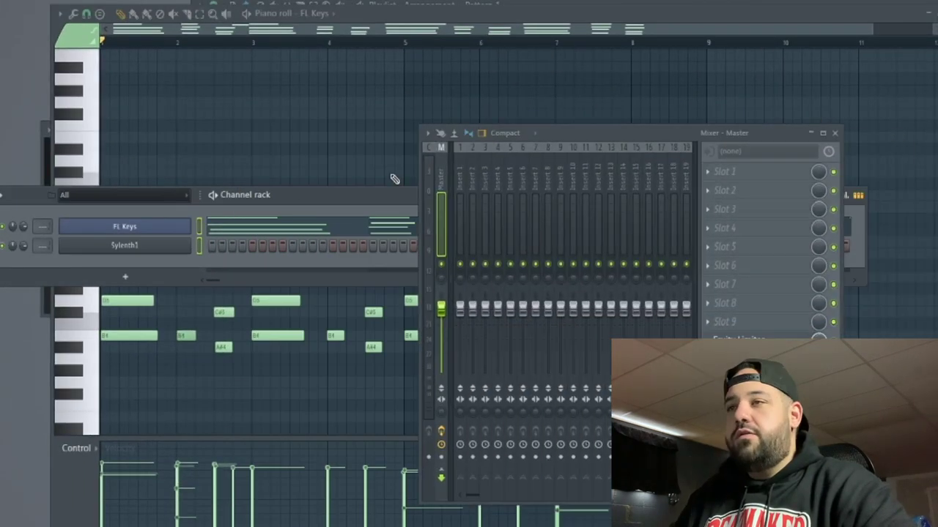
left_click(462, 179)
right_click(462, 176)
mouse_move(508, 248)
left_click(628, 262)
key("space")
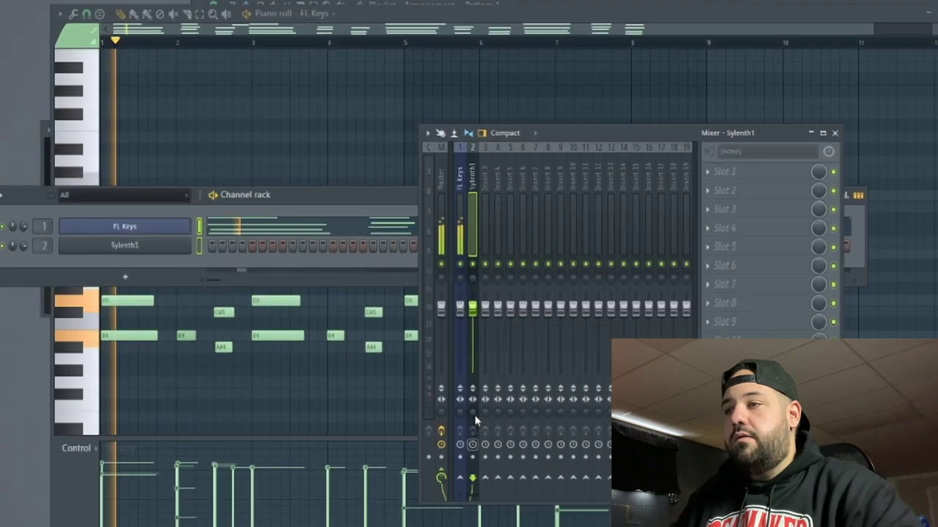
key("space")
- Load Fruity Parametric EQ 2 in slot 2 of the Sylenth1 mixer track and cut the highs with bands 7 and 6
left_click(709, 190)
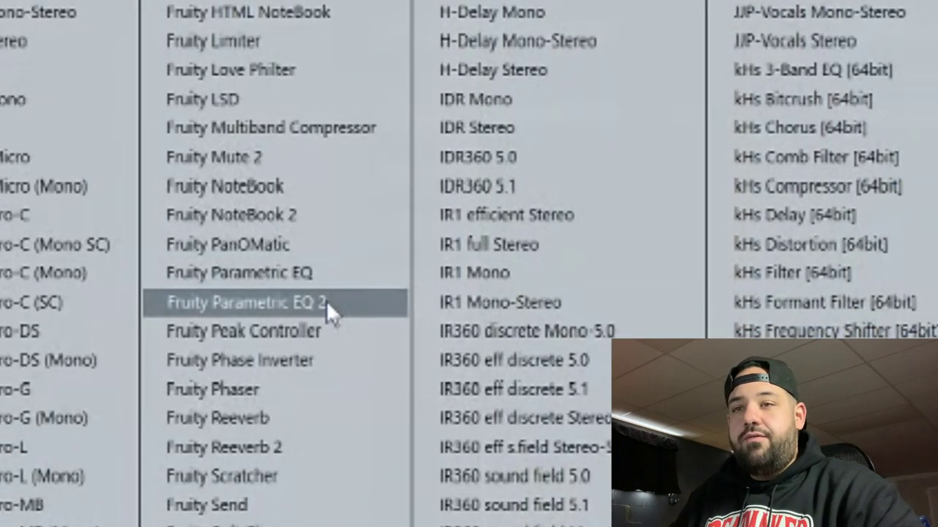
left_click(14, 418)
left_click_drag(178, 216, 278, 333)
left_click_drag(312, 256, 325, 293)
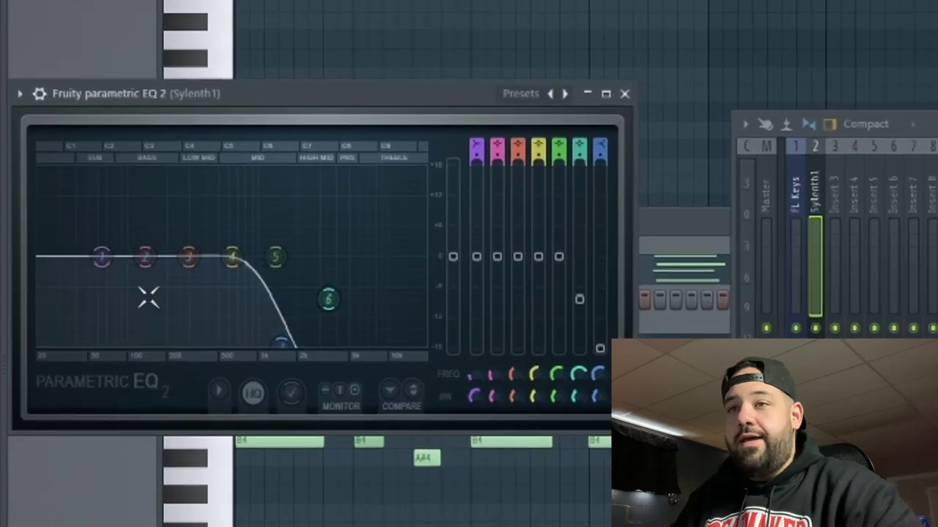
- Cut the EQ's low end with bands 1 and 2, shift band 7 to about 1 kHz and lower band 5 beside band 6
left_click_drag(115, 256, 68, 323)
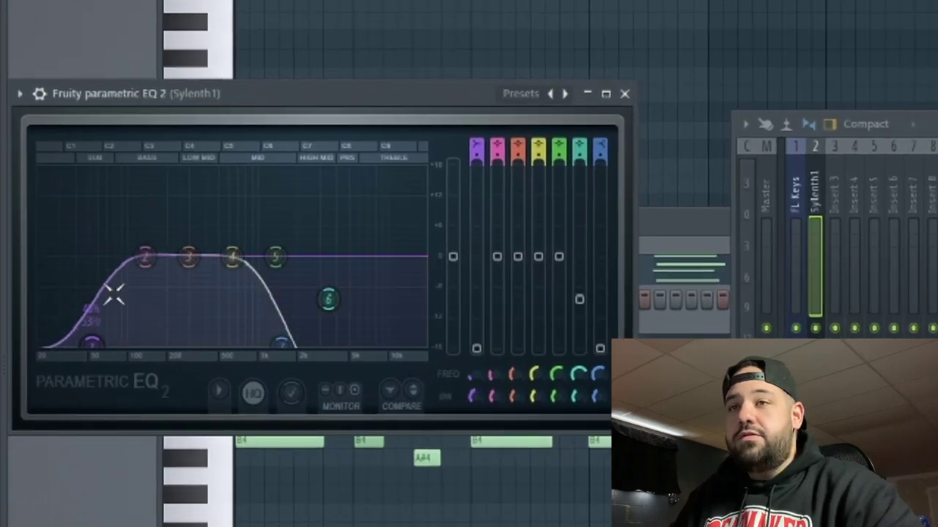
left_click_drag(104, 347, 126, 348)
left_click_drag(282, 344, 270, 344)
left_click_drag(276, 257, 328, 301)
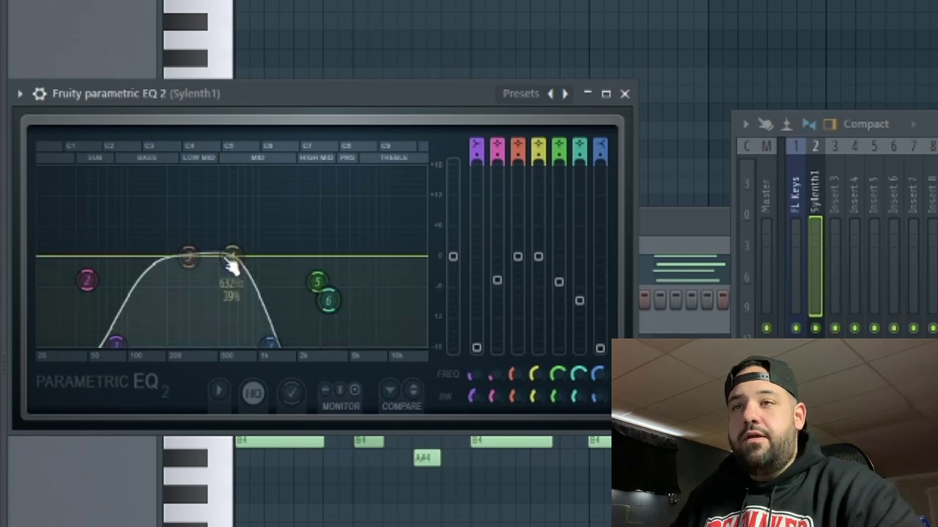
left_click_drag(88, 280, 79, 292)
scroll(119, 334, "down", 2)
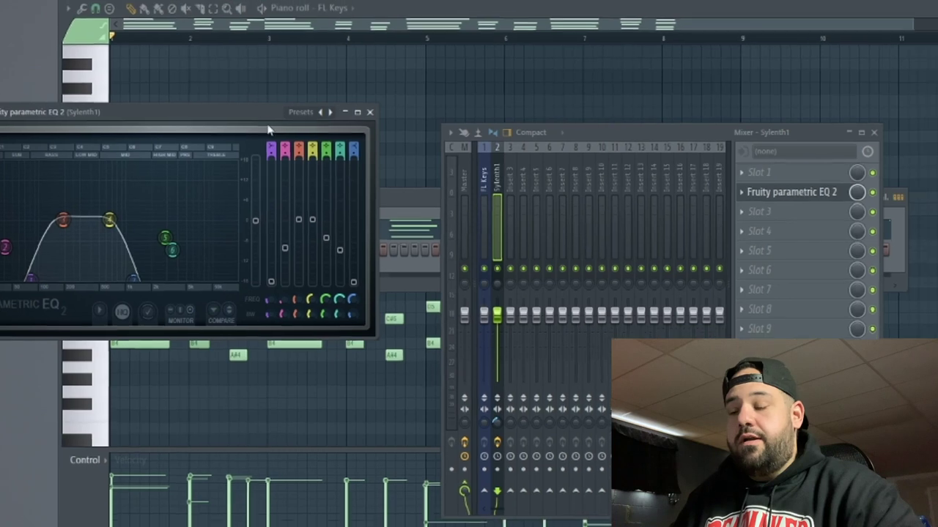
- Audition the filtered Sylenth1 sound and pull bands 5 and 6 of its EQ down to the minimum
right_click(687, 195)
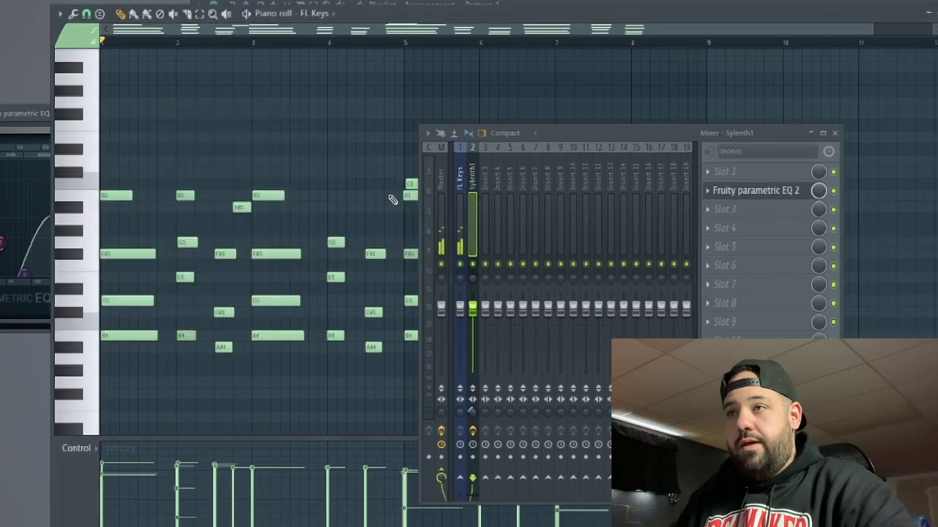
key("F6")
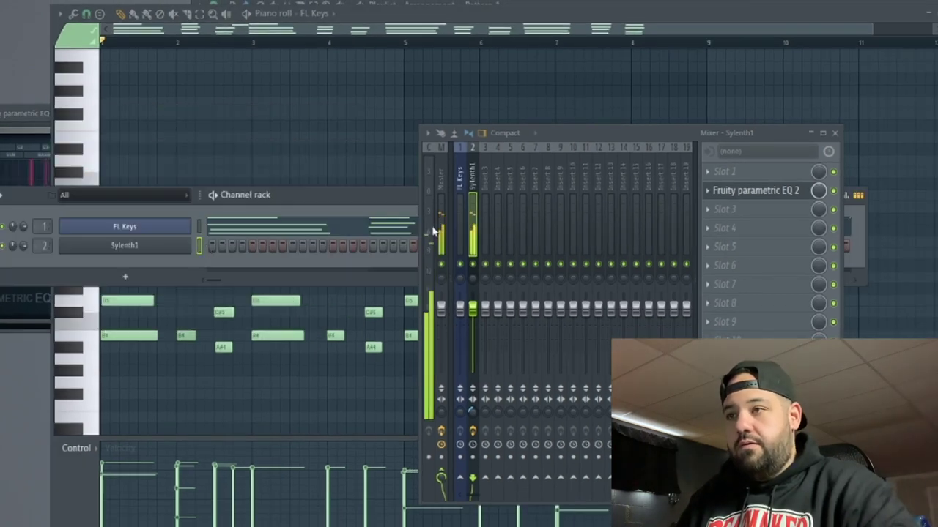
left_click(751, 192)
left_click(751, 192)
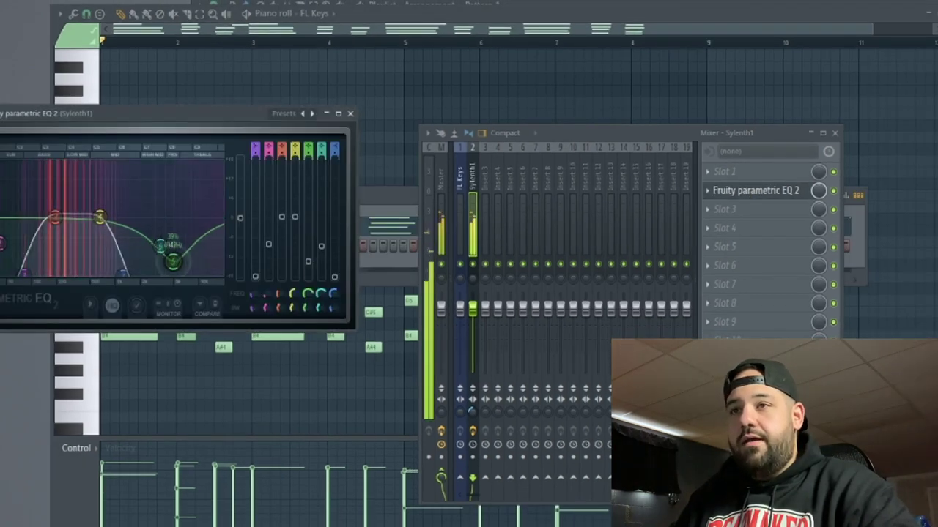
- Load a second Fruity Parametric EQ 2 in slot 3 of the Sylenth1 track and roll off its highs with band 7
left_click(740, 227)
left_click(18, 416)
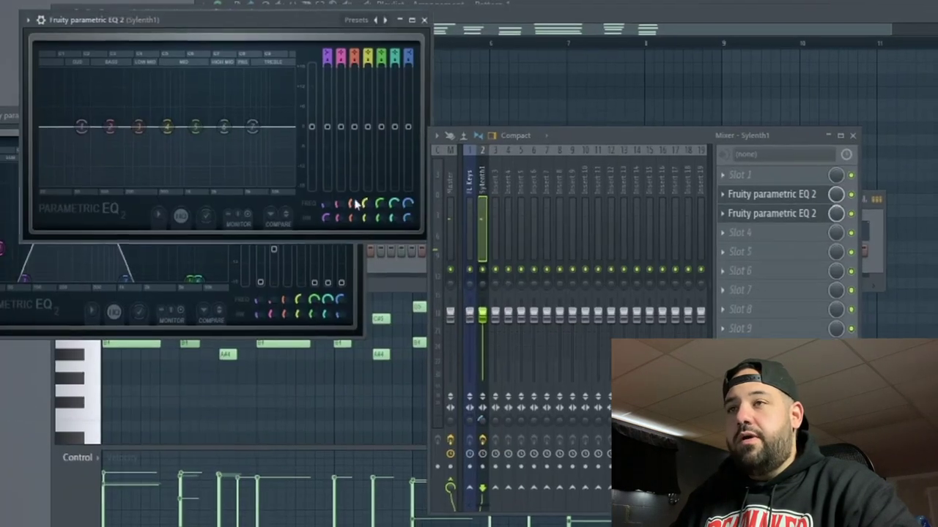
key("space")
left_click_drag(253, 127, 206, 184)
scroll(206, 185, "down", 3)
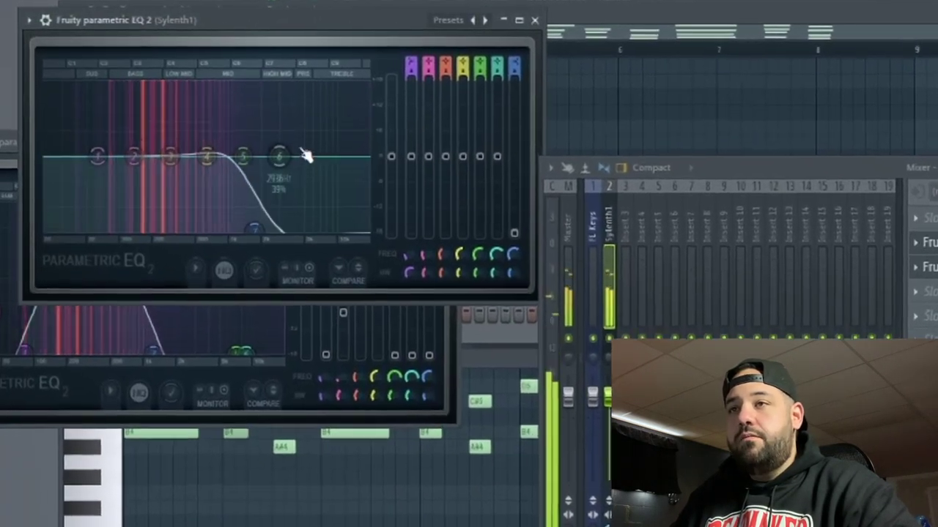
- Lower bands 6 and 2 of the second EQ, cut its lows with band 1, and close the EQ after auditioning
left_click_drag(279, 157, 324, 198)
key("space")
left_click_drag(98, 156, 101, 228)
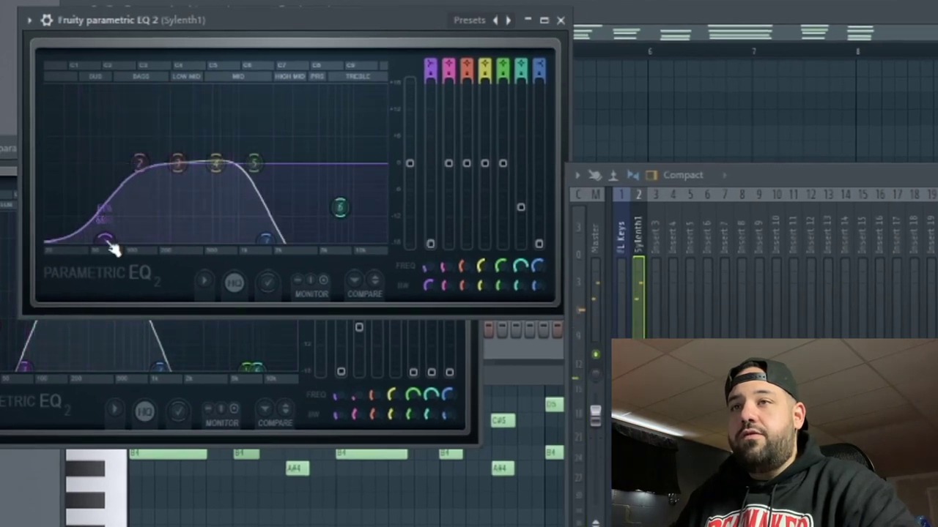
left_click_drag(140, 163, 95, 187)
key("space")
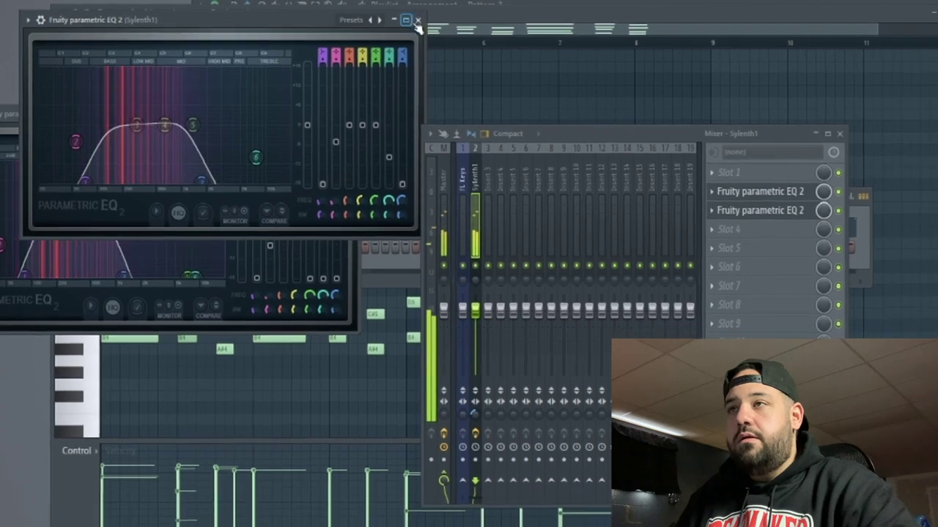
left_click(510, 19)
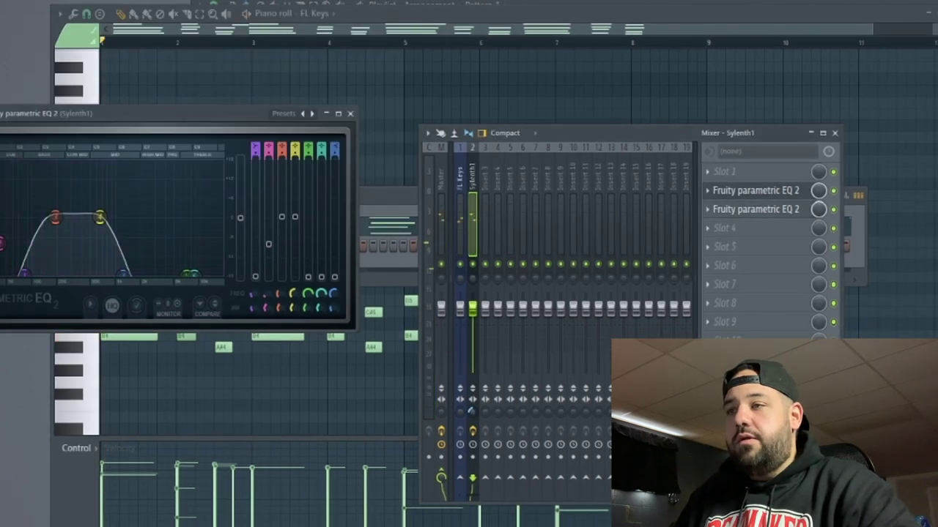
- Adjust the stereo separation of the FL Keys and Sylenth1 mixer tracks
left_click(461, 416)
left_click(473, 417)
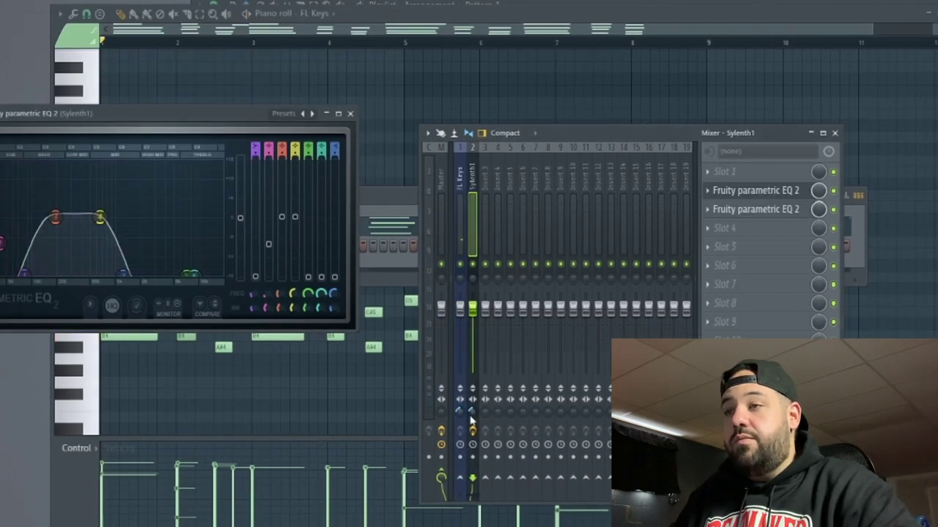
left_click(462, 422)
left_click(472, 419)
- Open the Sylenth1 channel's piano roll and hide the mixer
right_click(220, 186)
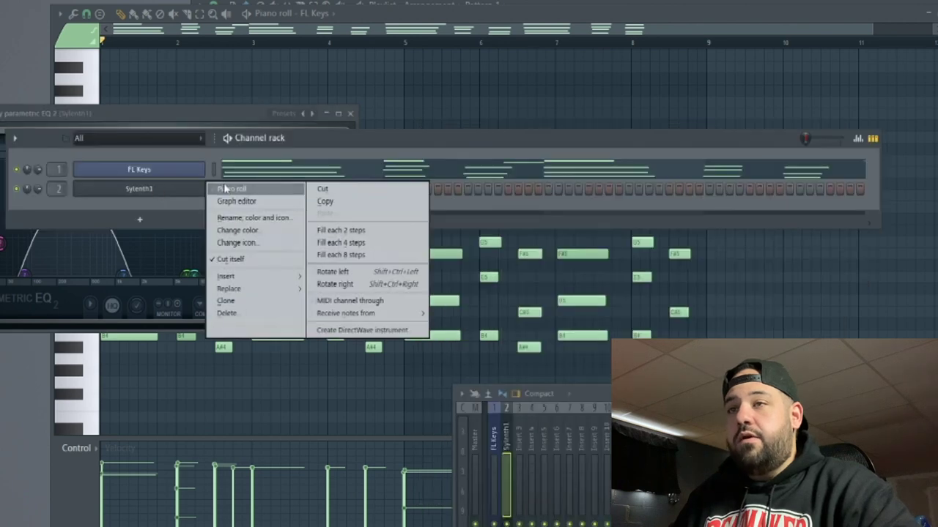
left_click(289, 189)
key("F9")
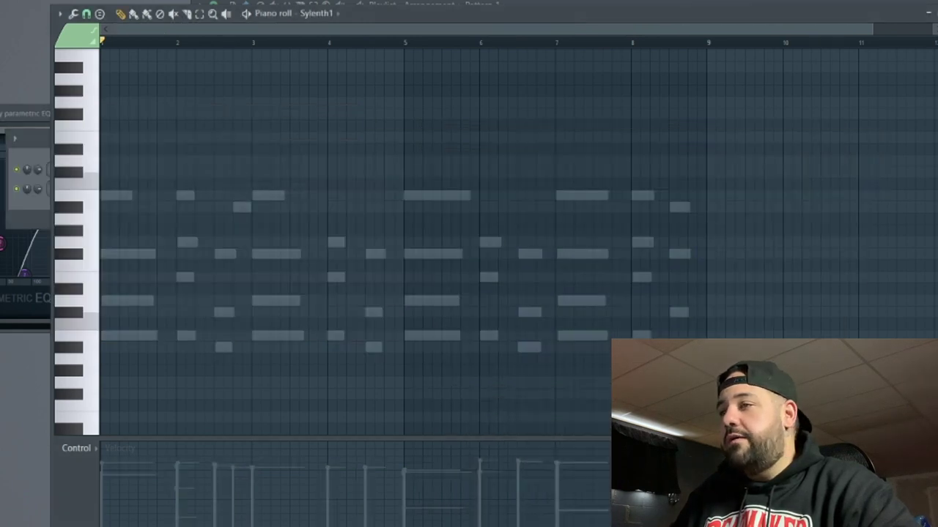
- Check in the piano roll's Helpers options whether Ghost channels is enabled
left_click(60, 15)
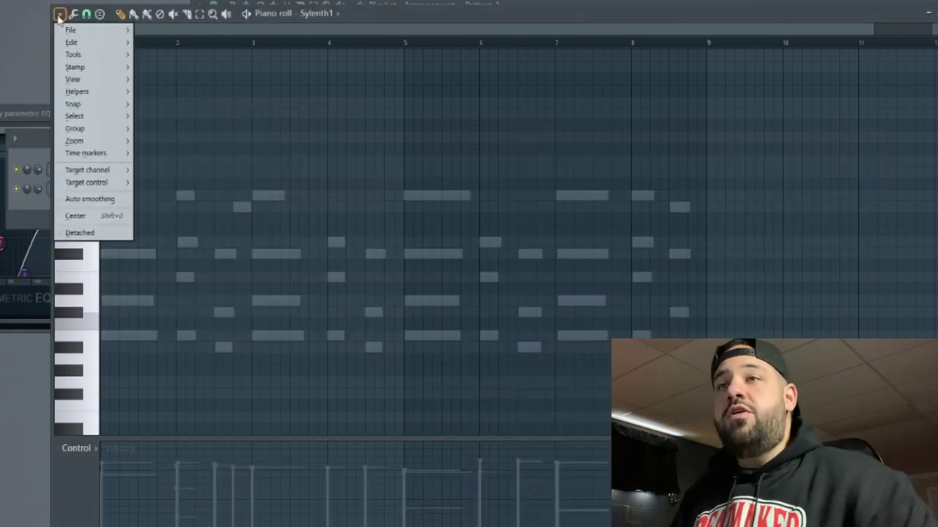
mouse_move(96, 91)
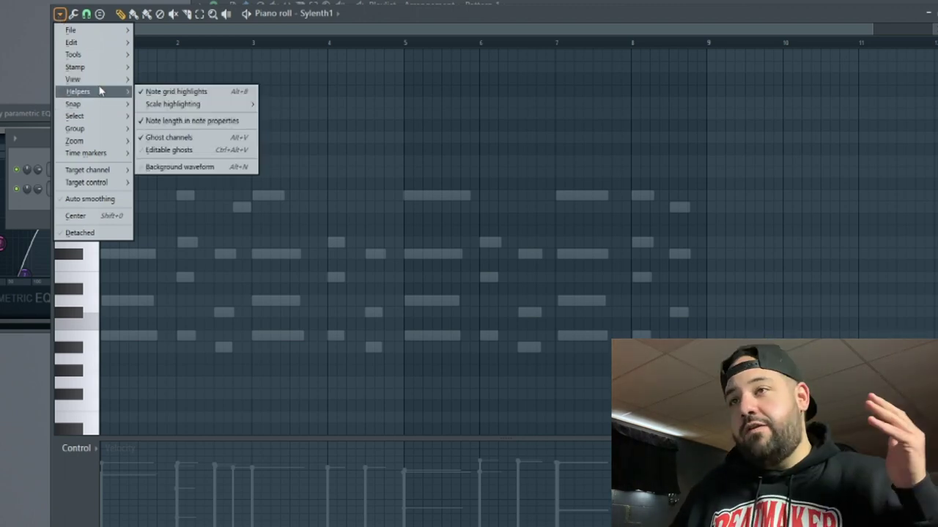
left_click(400, 82)
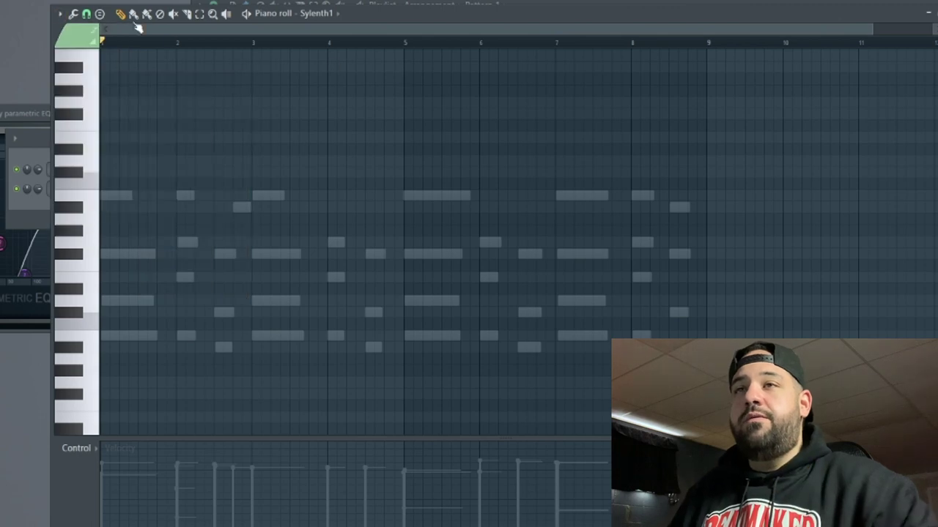
left_click(60, 15)
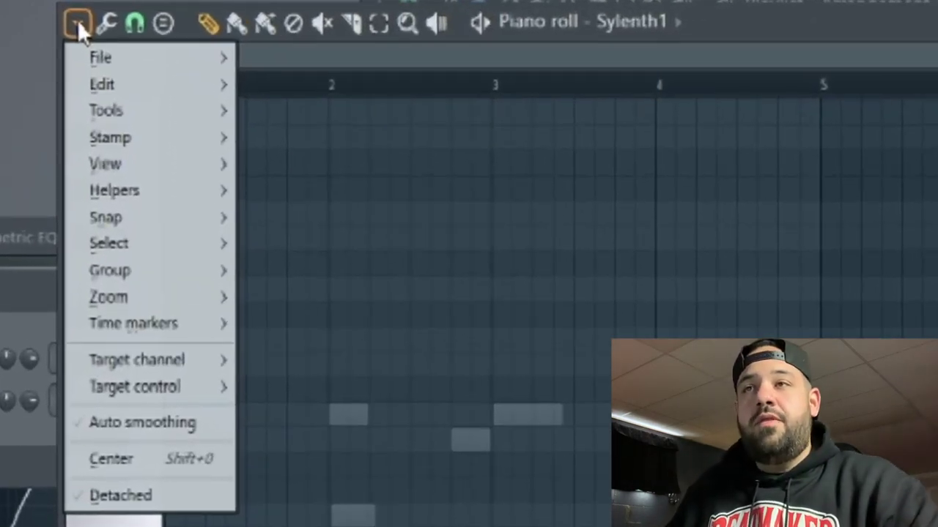
mouse_move(132, 192)
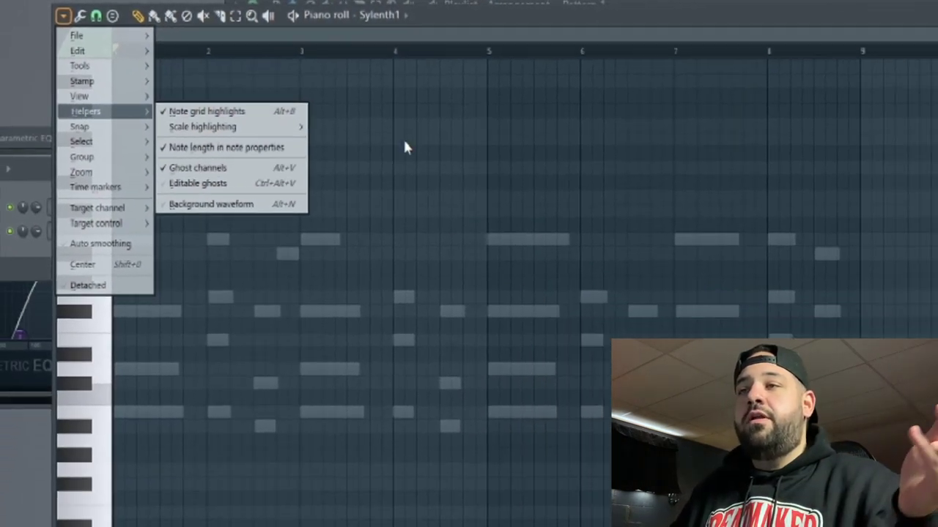
left_click(673, 243)
- Draw a B4 bass note filling bar 1 and a half-bar E5 note at the start of bar 2
scroll(196, 174, "down", 2)
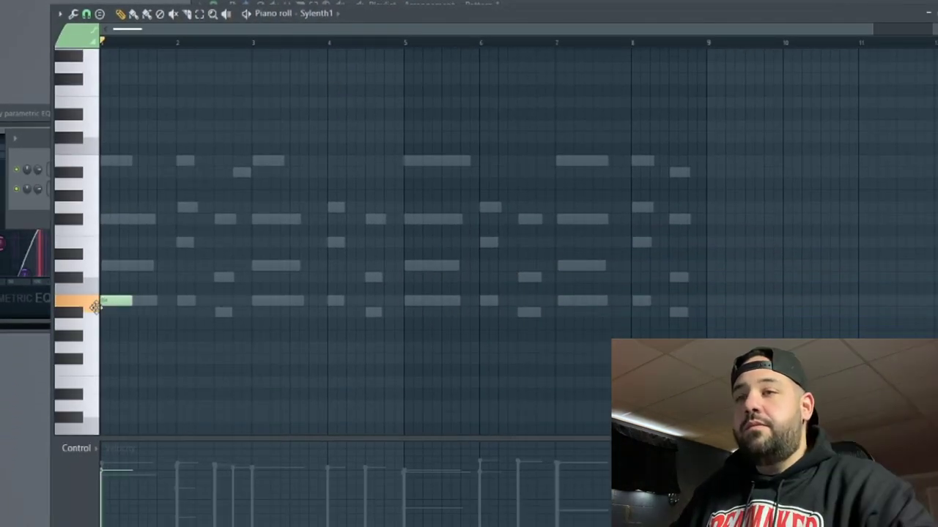
left_click_drag(168, 298, 170, 302)
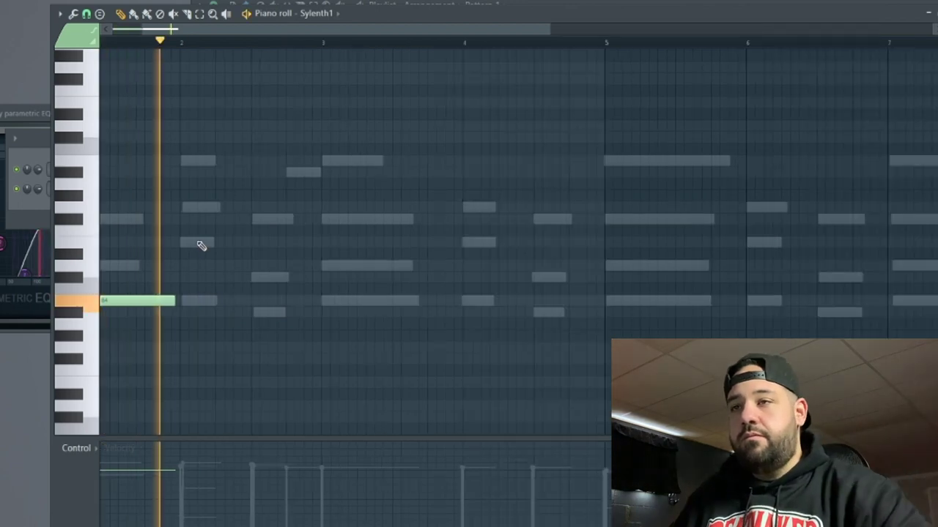
left_click(186, 245)
scroll(265, 247, "down", 3)
left_click_drag(267, 246, 230, 246)
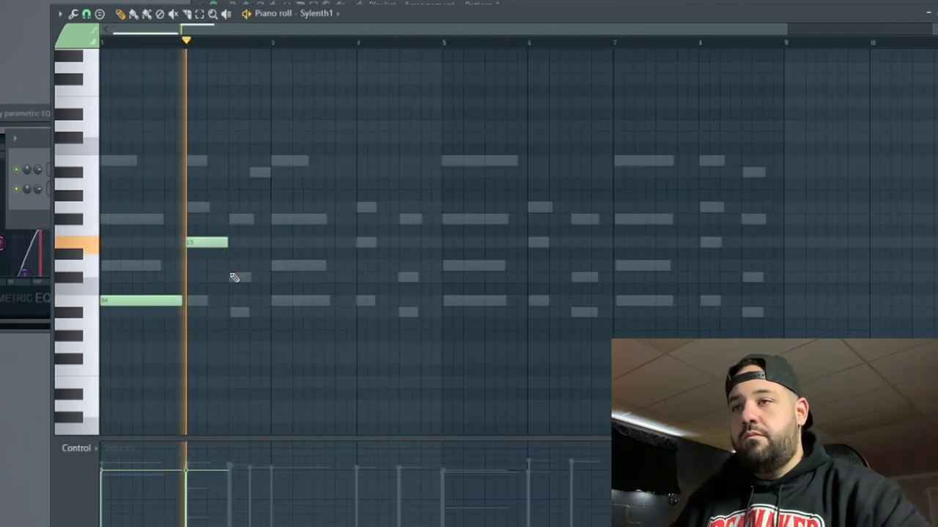
- Add a half-bar C#5 note in the second half of bar 2 and a B4 note filling bar 3
left_click(237, 276)
left_click(287, 302)
left_click_drag(317, 302, 356, 301)
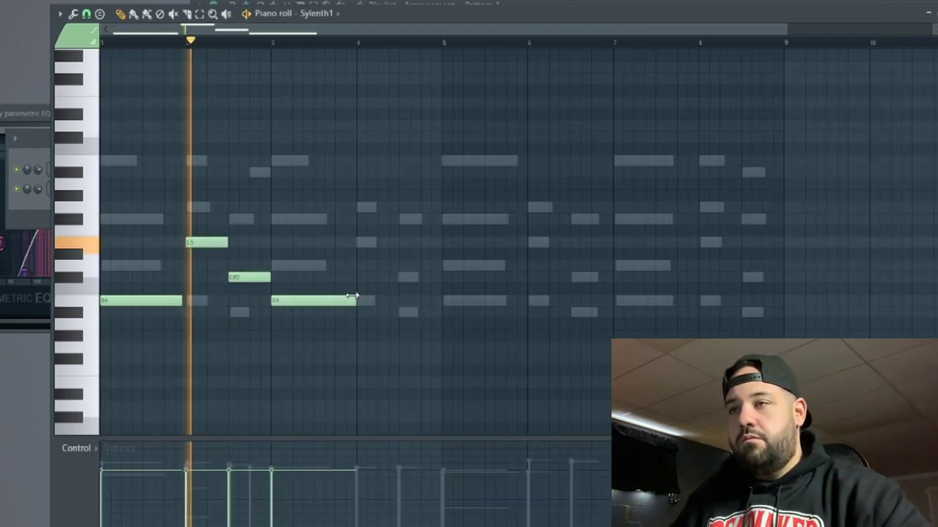
- Add a half-bar G4 note at the start of bar 4 and a half-bar A#4 note in its second half
scroll(322, 219, "down", 2)
left_click(318, 209)
left_click_drag(337, 208, 320, 347)
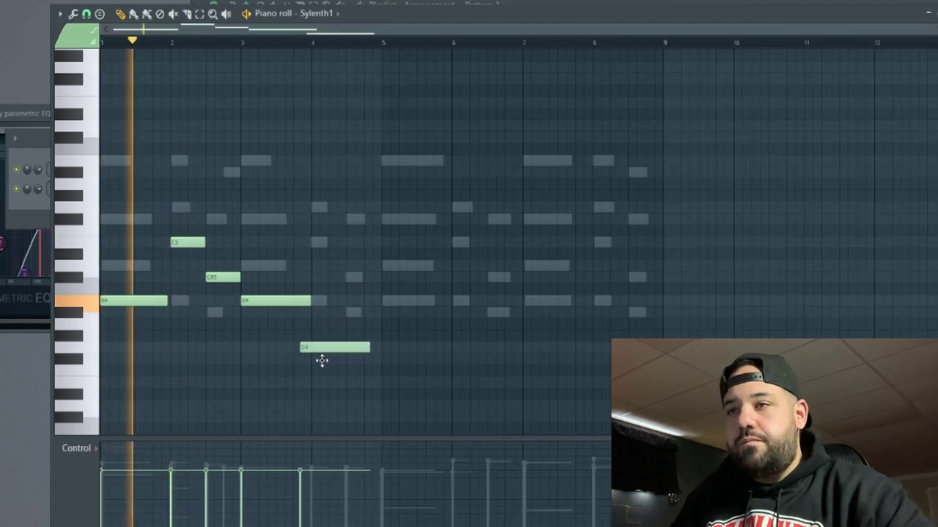
left_click_drag(380, 347, 349, 347)
left_click(351, 313)
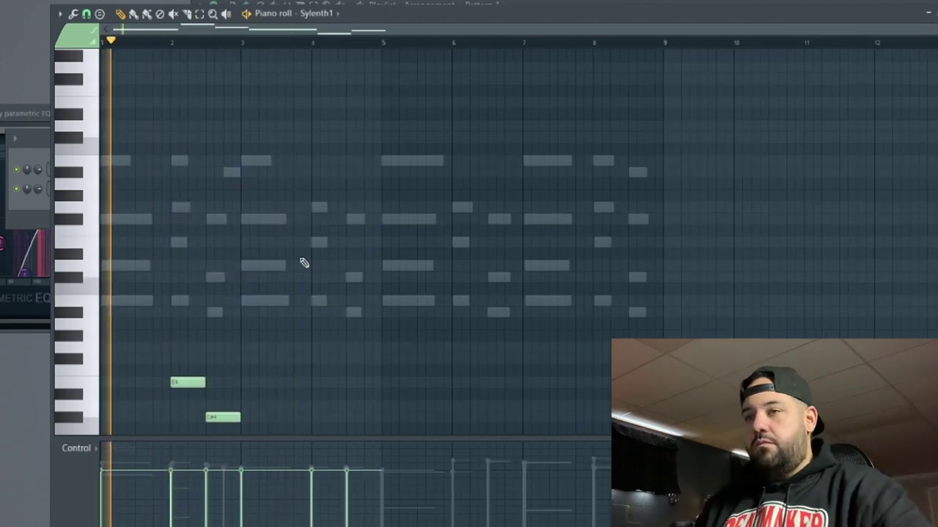
- Transpose the bass line down one octave and change bar 4's two notes to E4 and C#4
scroll(304, 263, "down", 3)
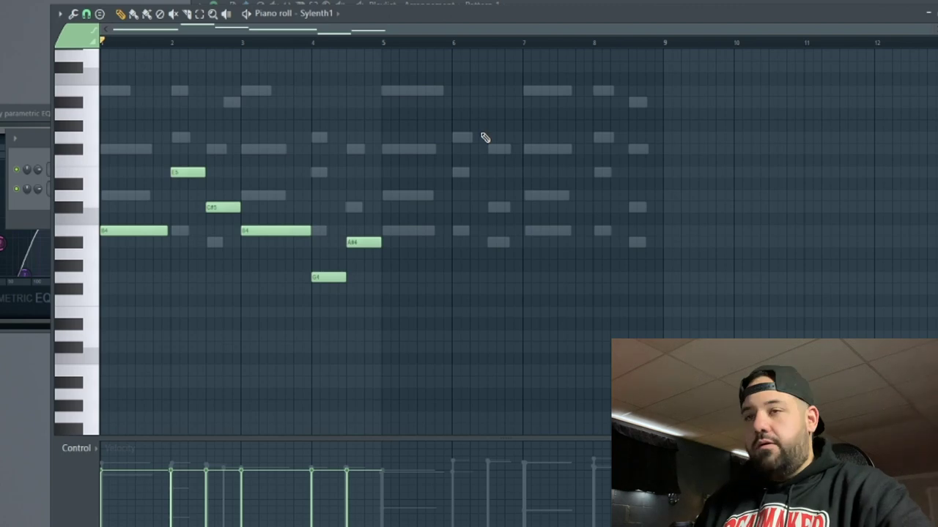
key("ctrl+Down")
left_click_drag(323, 346, 336, 243)
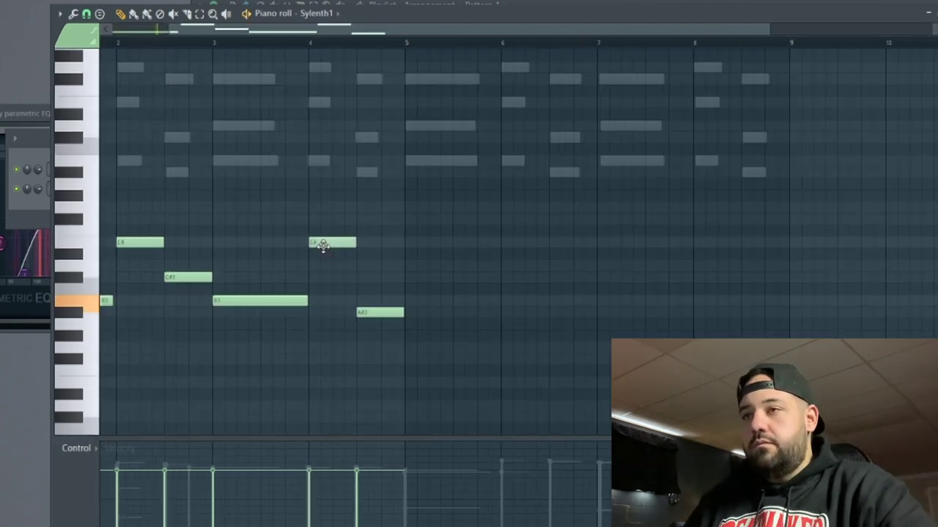
scroll(442, 289, "down", 2, "ctrl")
scroll(438, 290, "up", 3)
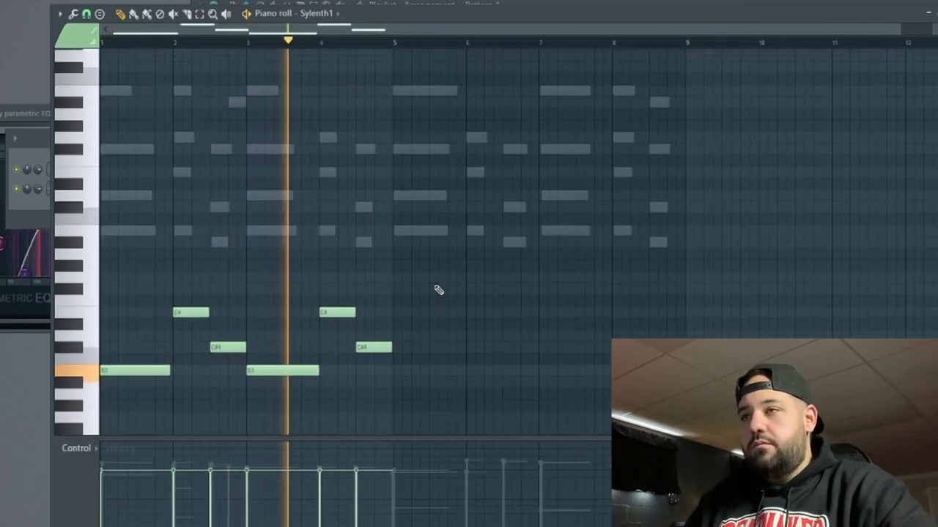
scroll(438, 290, "down", 1)
scroll(438, 290, "up", 1)
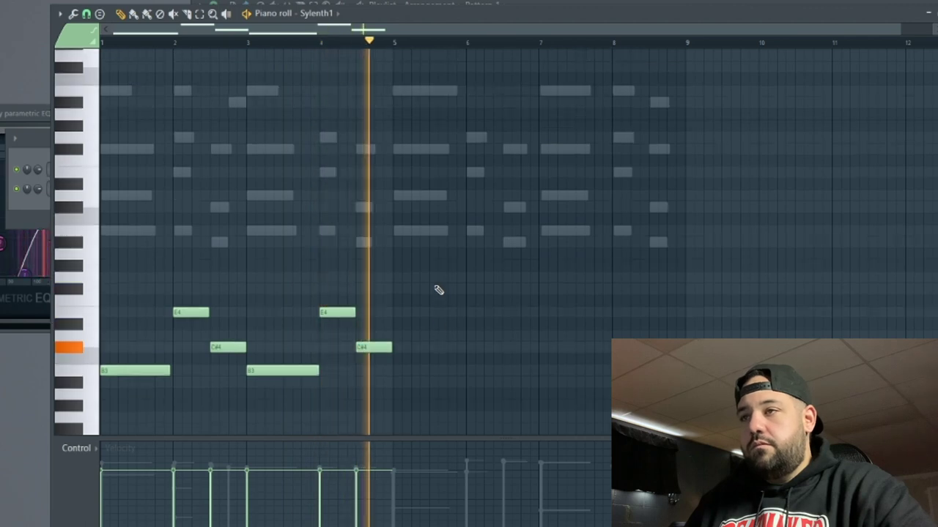
- Stop playback and copy the four-bar bass pattern into bars 5 to 8
scroll(438, 290, "down", 1)
left_click_drag(391, 398, 99, 246)
key("space")
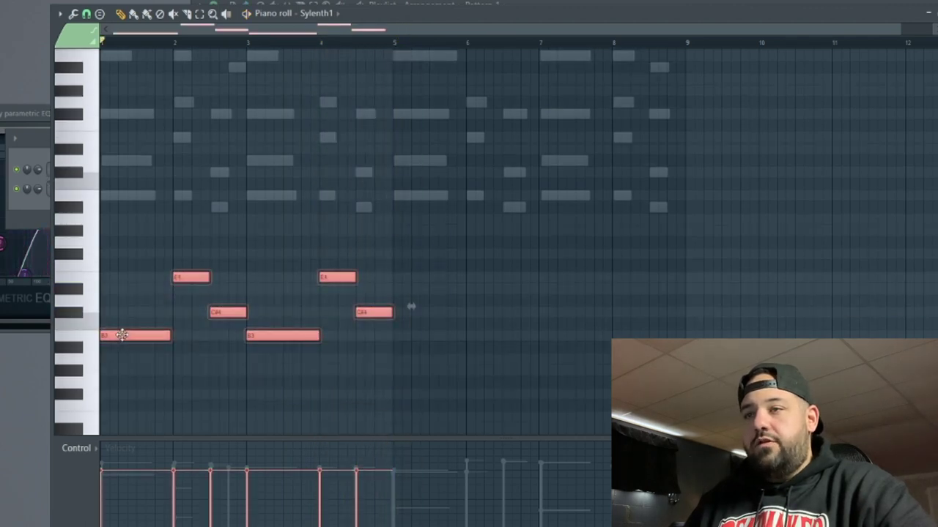
left_click_drag(121, 335, 415, 335)
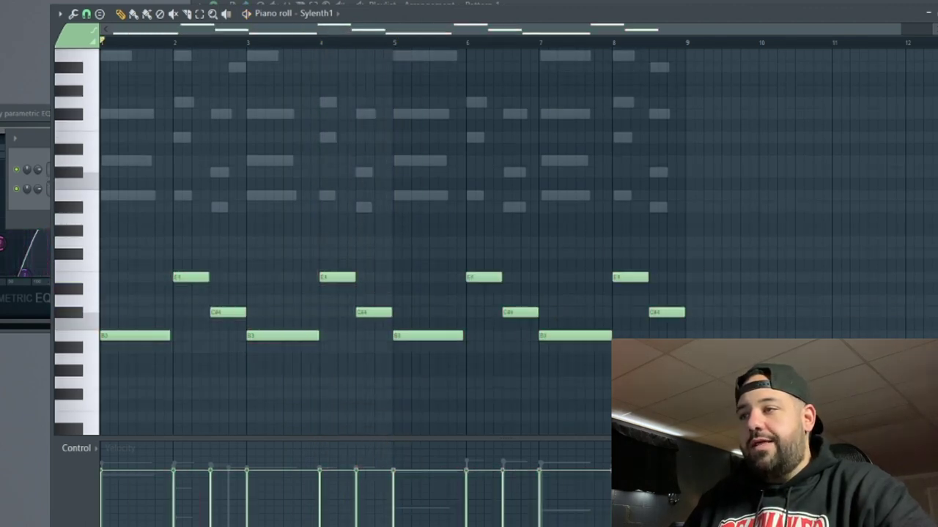
scroll(709, 313, "down", 1)
left_click_drag(706, 398, 109, 309)
key("ctrl+d")
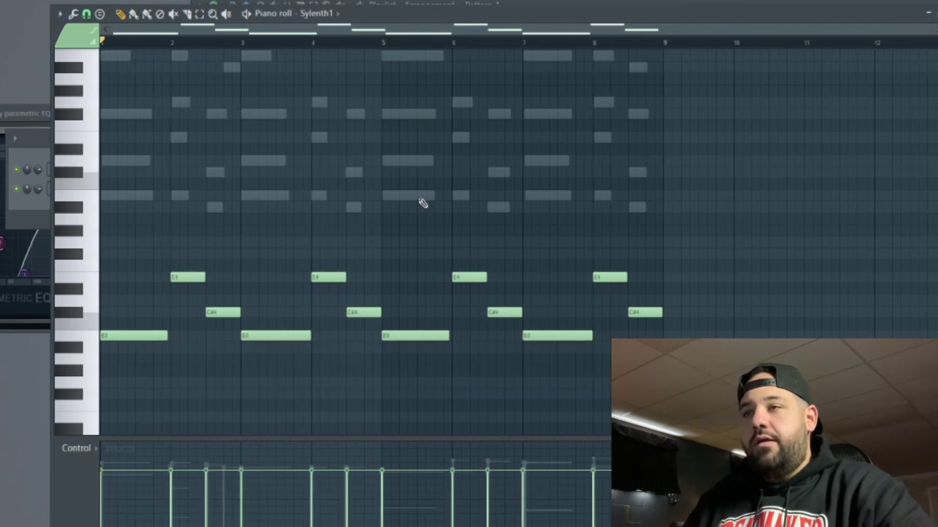
- Bring up the Channel rack and add an Omnisphere instrument channel
scroll(421, 202, "up", 1)
left_click(29, 143)
left_click_drag(324, 139, 296, 136)
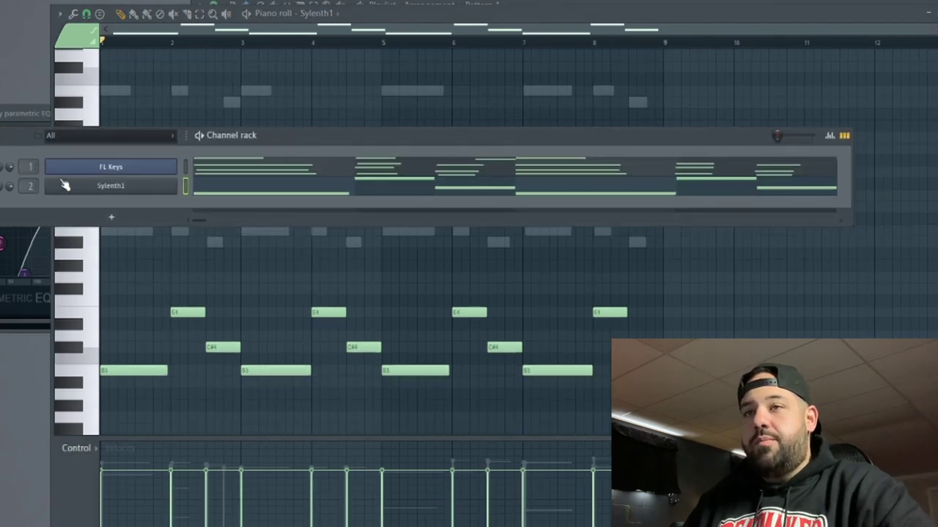
left_click_drag(300, 136, 320, 141)
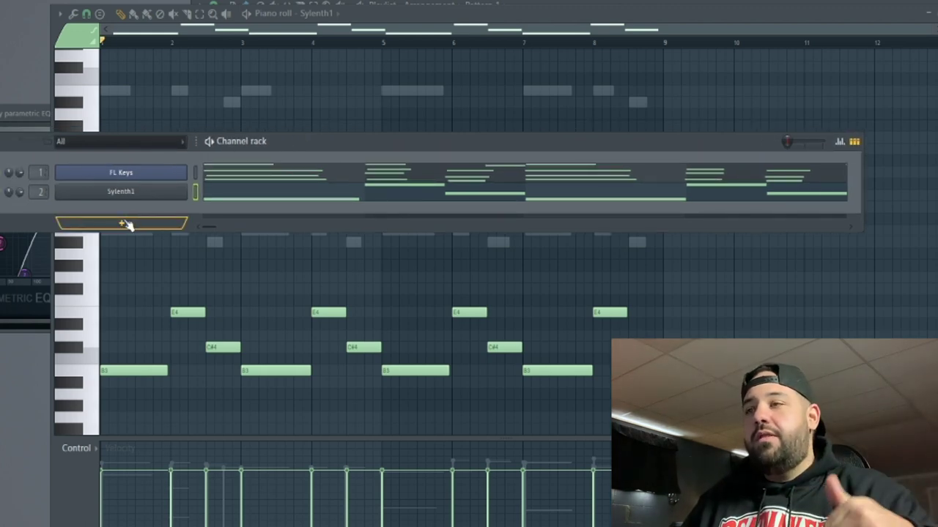
left_click(128, 224)
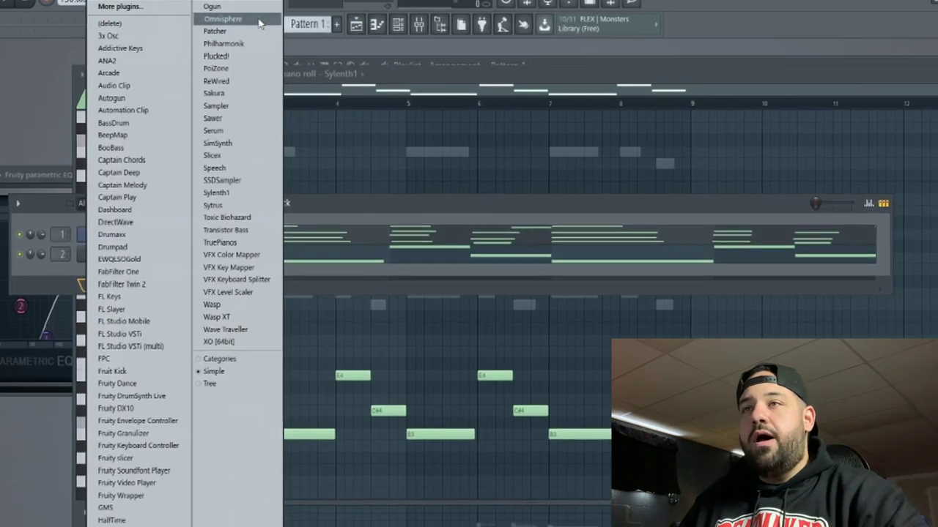
left_click(226, 28)
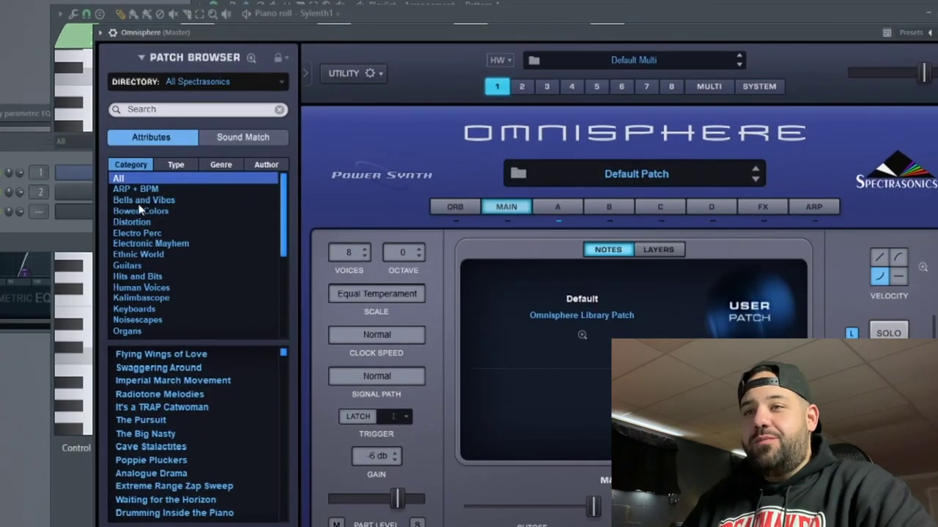
- Load the In Memorium 1 patch from Omnisphere's Bells and Vibes category
left_click(139, 200)
scroll(157, 409, "down", 5)
scroll(157, 412, "up", 1)
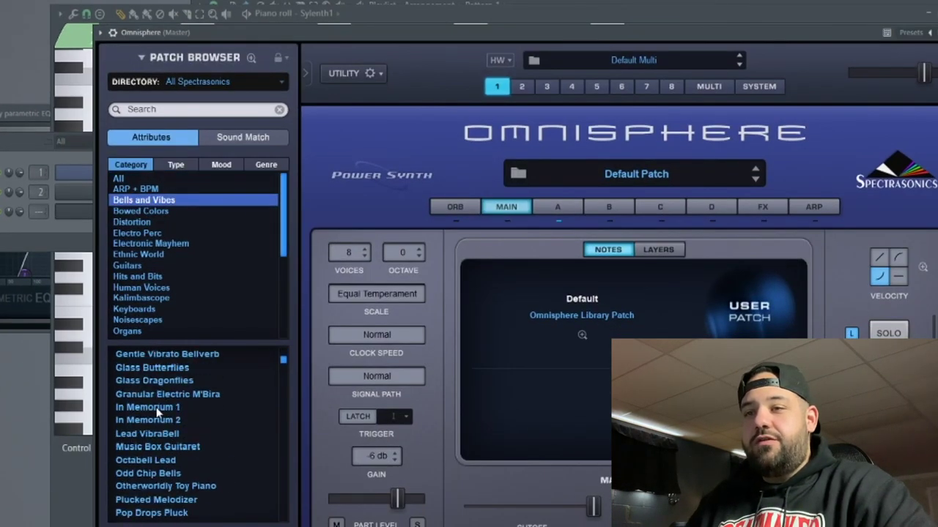
left_click(175, 410)
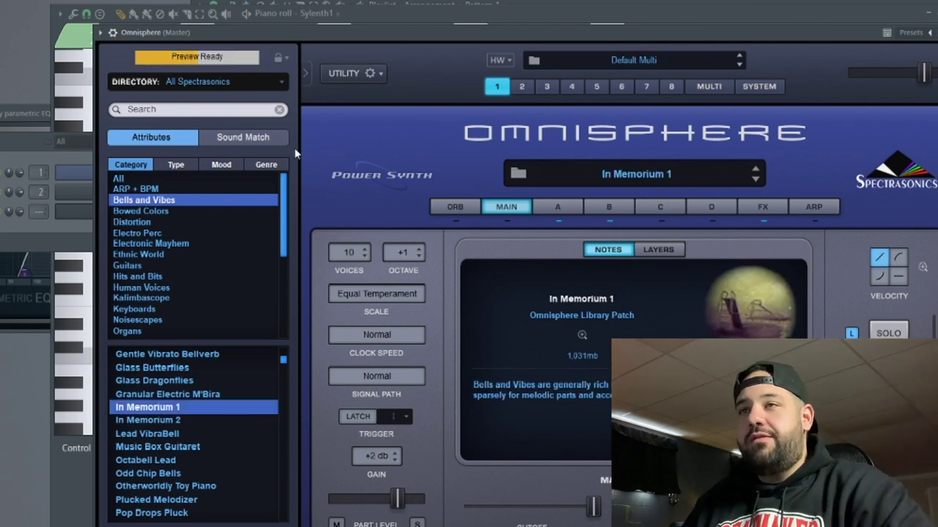
- Move the Omnisphere and Channel rack windows aside and open the Omnisphere channel's piano roll
left_click_drag(306, 38, 352, 33)
left_click_drag(135, 230, 190, 222)
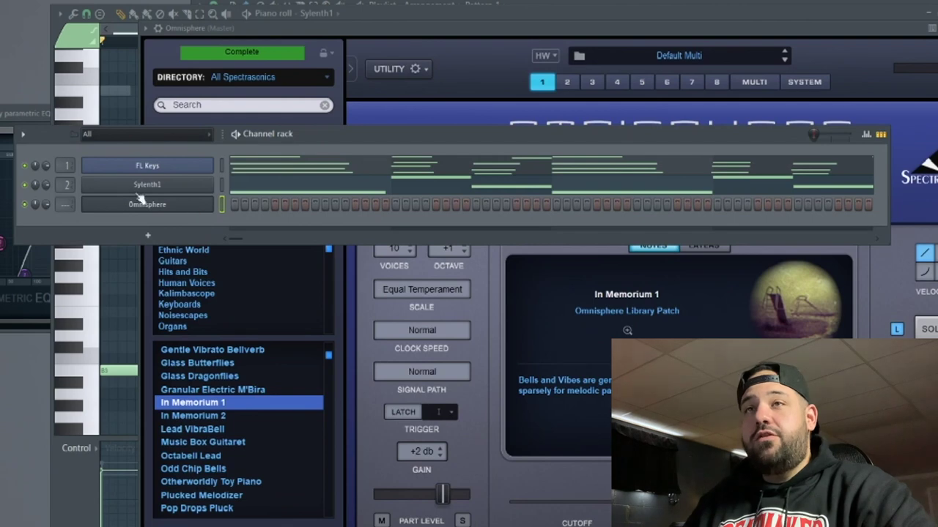
right_click(178, 206)
left_click(264, 202)
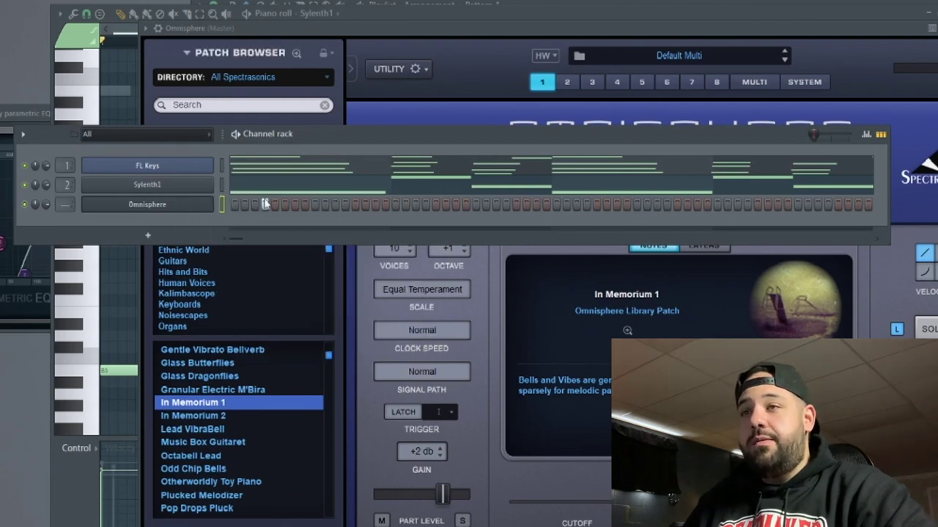
right_click(200, 204)
left_click(241, 204)
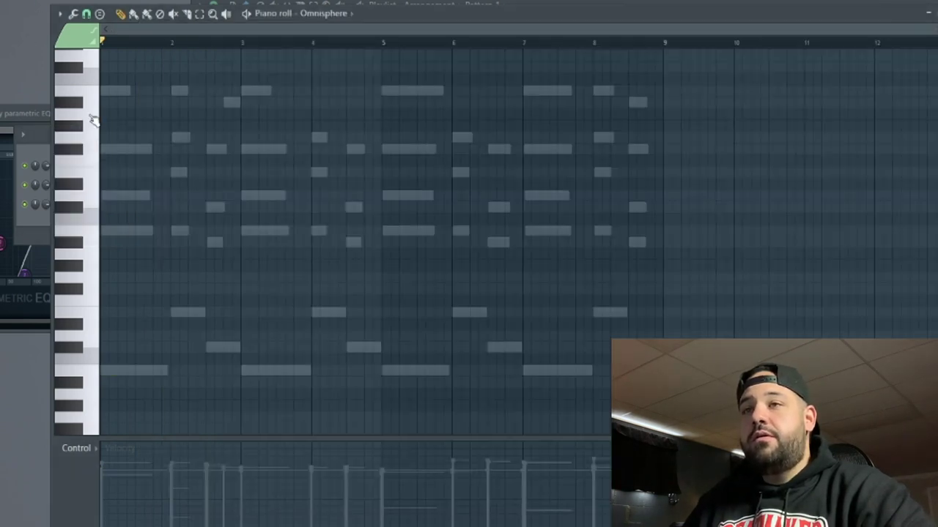
key("space")
scroll(146, 207, "up", 2)
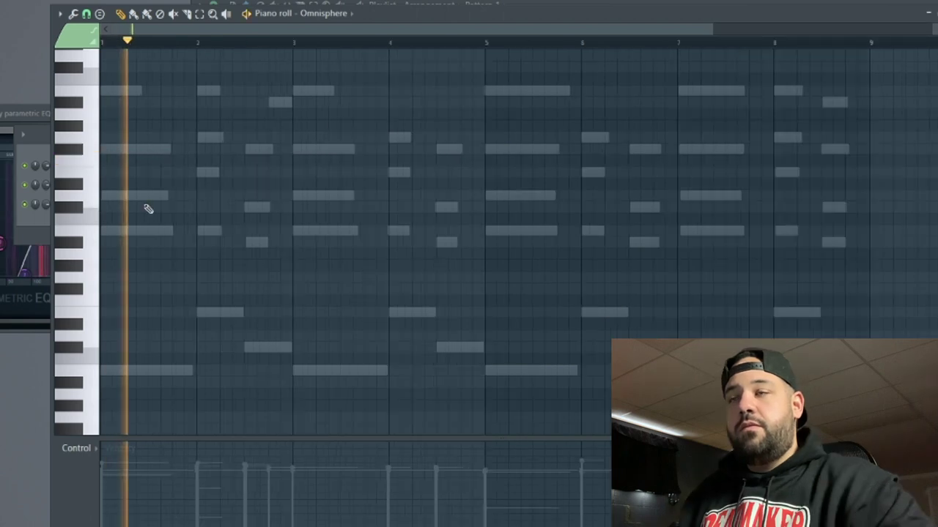
key("space")
scroll(146, 208, "up", 3)
scroll(147, 209, "down", 3)
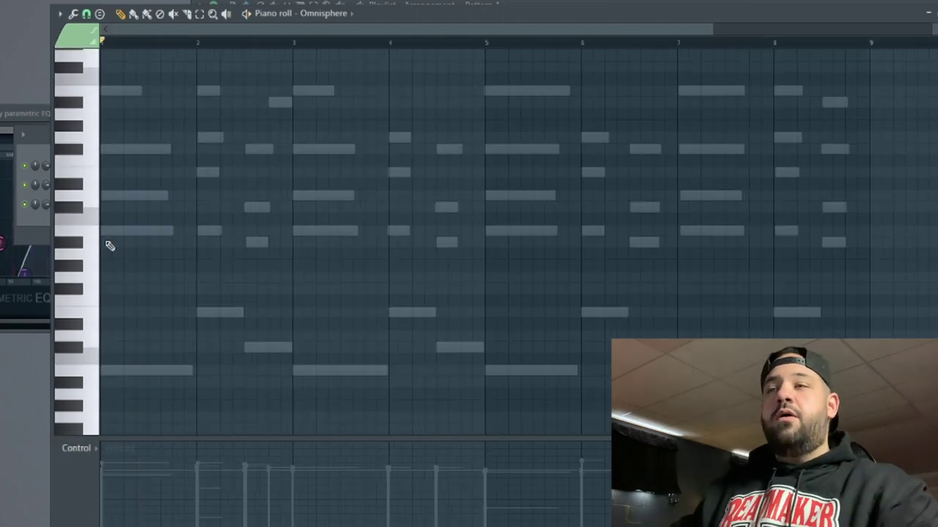
- Draw four consecutive quarter-bar notes across bar 1: D5, G5, B5 and D6
scroll(146, 210, "up", 3)
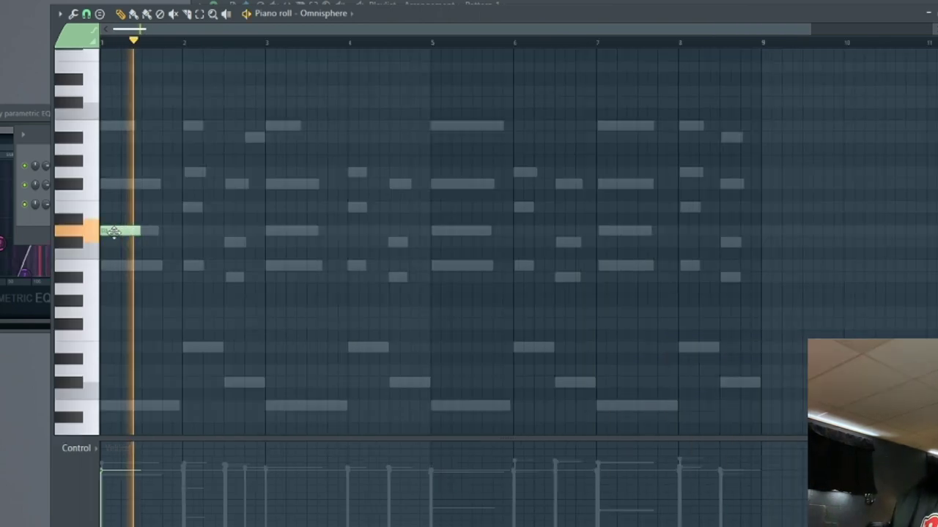
left_click(129, 172)
left_click_drag(129, 172, 124, 172)
left_click(145, 127)
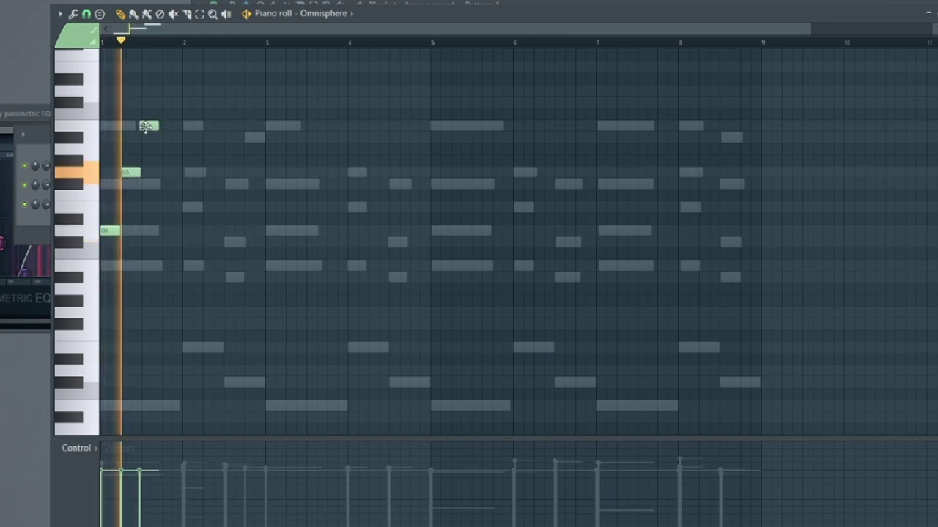
left_click_drag(169, 126, 176, 87)
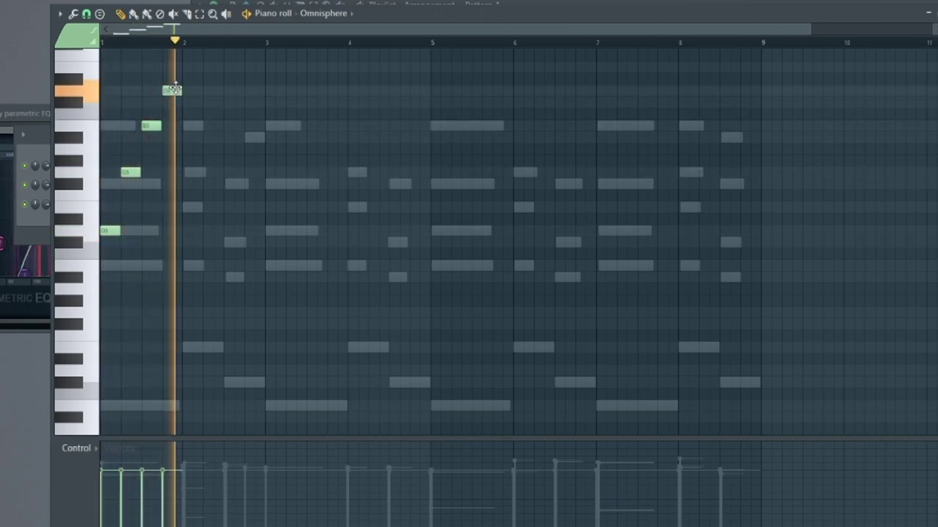
- Add a B4 under bar 1's D5, and fill bar 2 with quarter-bar notes: B4 with E5, B5, A#5 and F#5
left_click(187, 207)
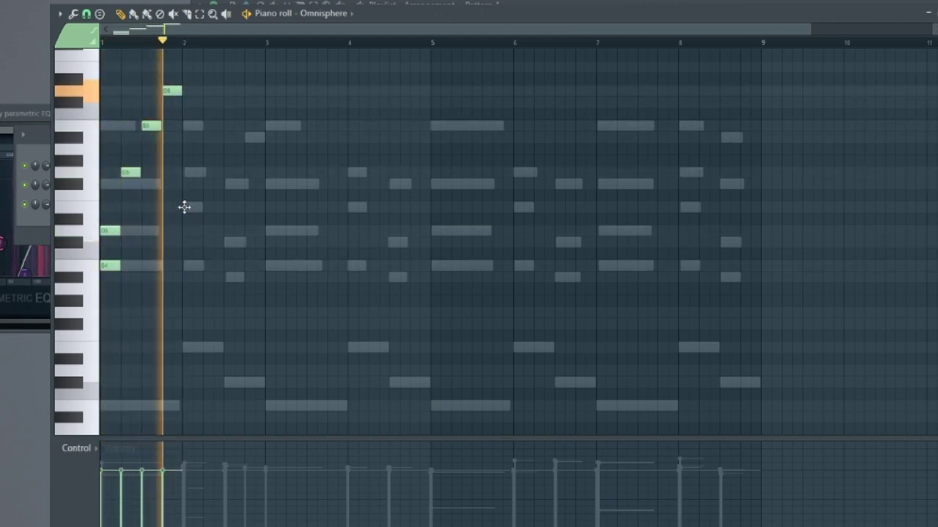
left_click(186, 264)
left_click(208, 126)
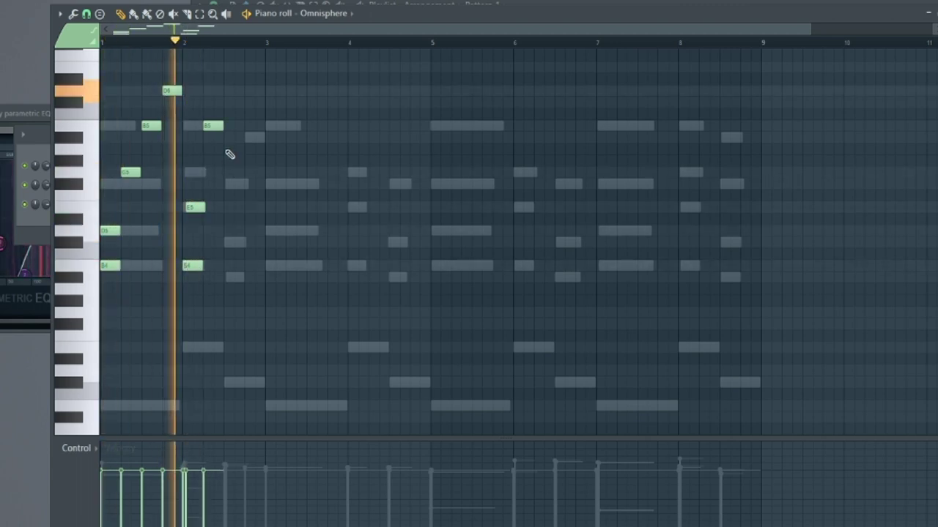
left_click(225, 139)
left_click(249, 183)
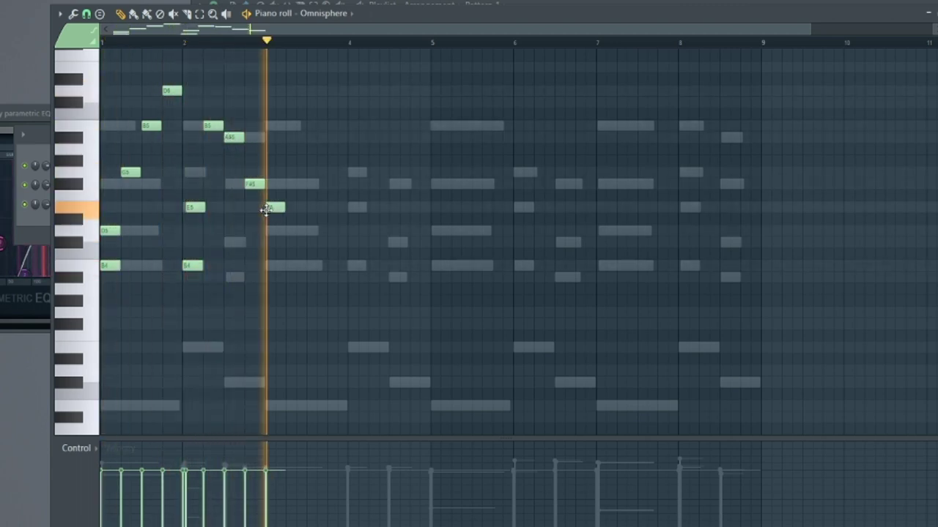
- Remove the stray note at the start of bar 3 and copy the two-bar melody into bars 3 and 4
left_click(272, 208)
right_click(273, 209)
left_click_drag(304, 306, 102, 72)
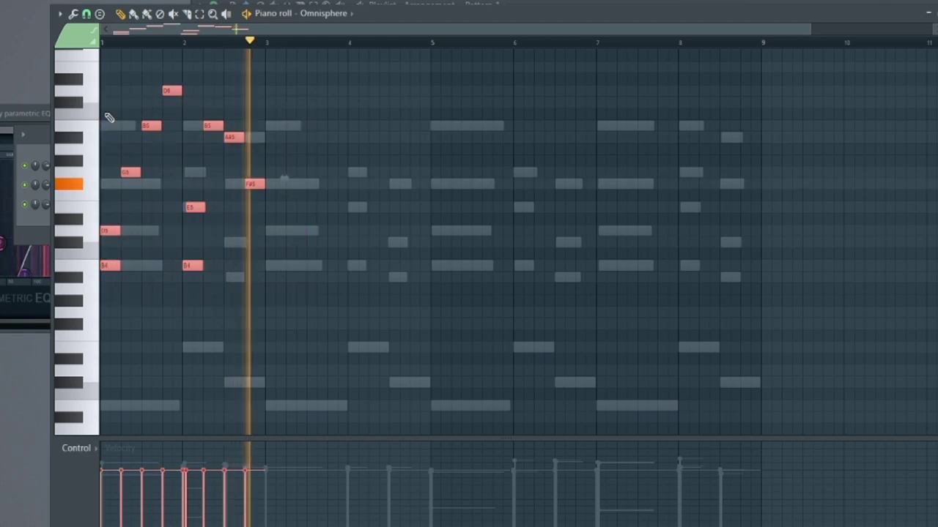
left_click_drag(111, 264, 277, 269)
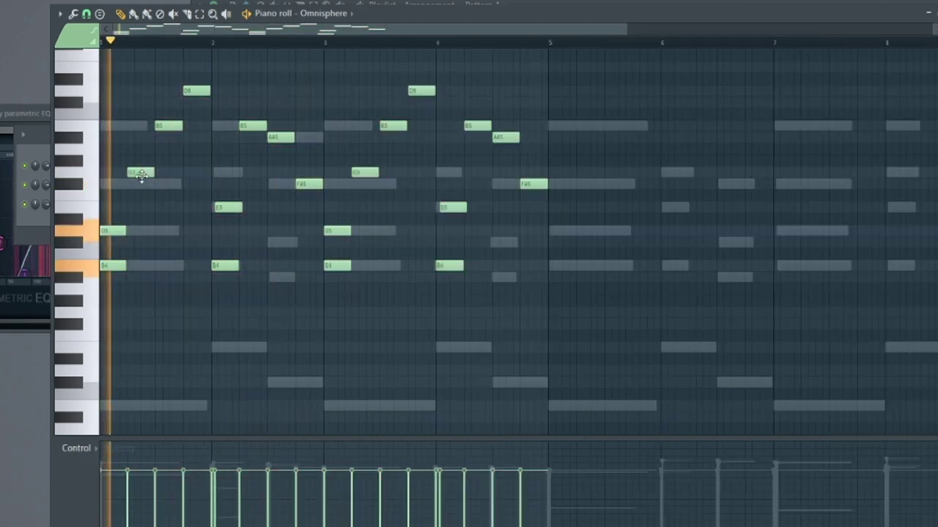
- Lower the G5 notes in bars 1 and 3 to F#5 and restart playback
left_click_drag(140, 174, 142, 185)
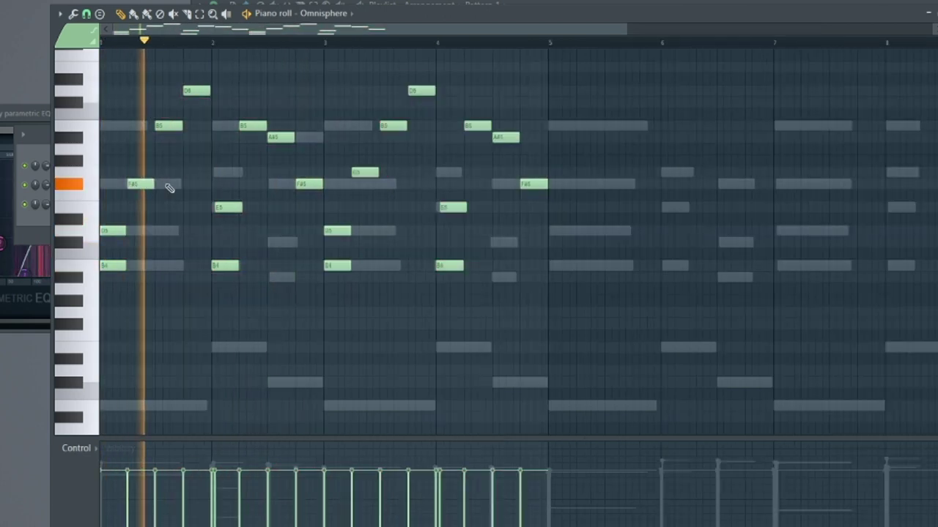
scroll(347, 168, "down", 2)
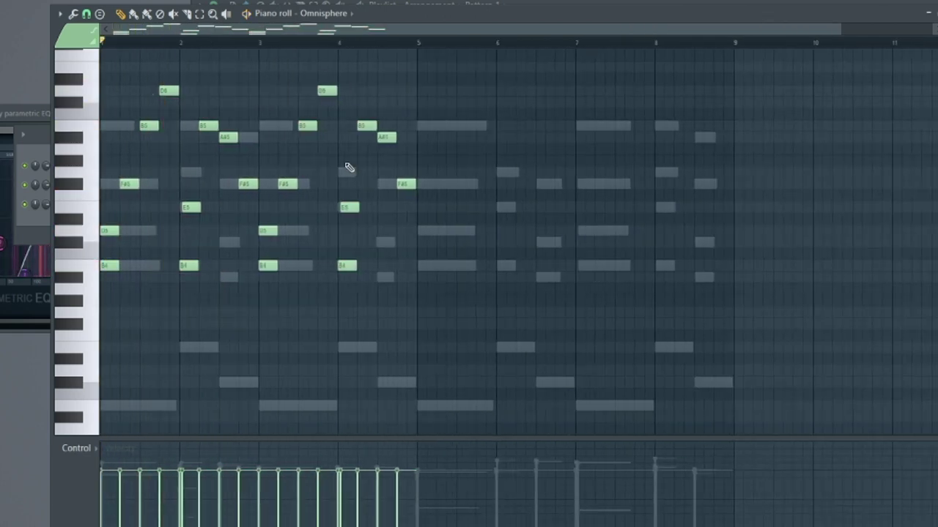
key("space")
key("space")
scroll(444, 212, "down", 1)
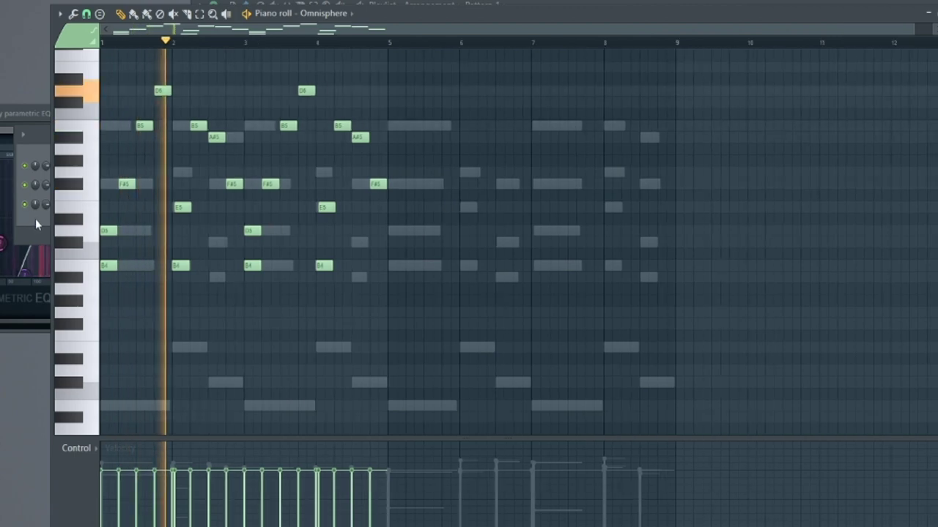
- Add a quarter-bar B5 note at the start of bar 5 while playing the melody back
scroll(66, 225, "up", 2)
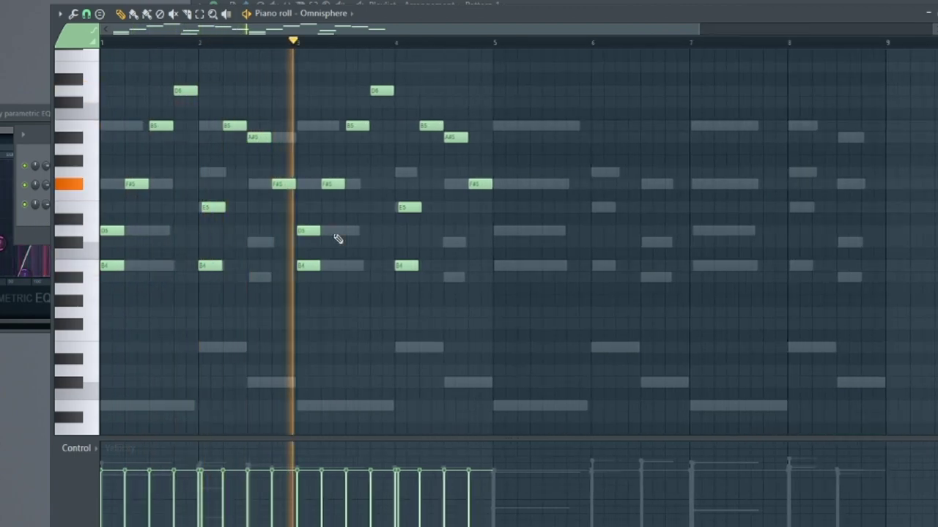
scroll(335, 238, "up", 2)
scroll(362, 257, "down", 2)
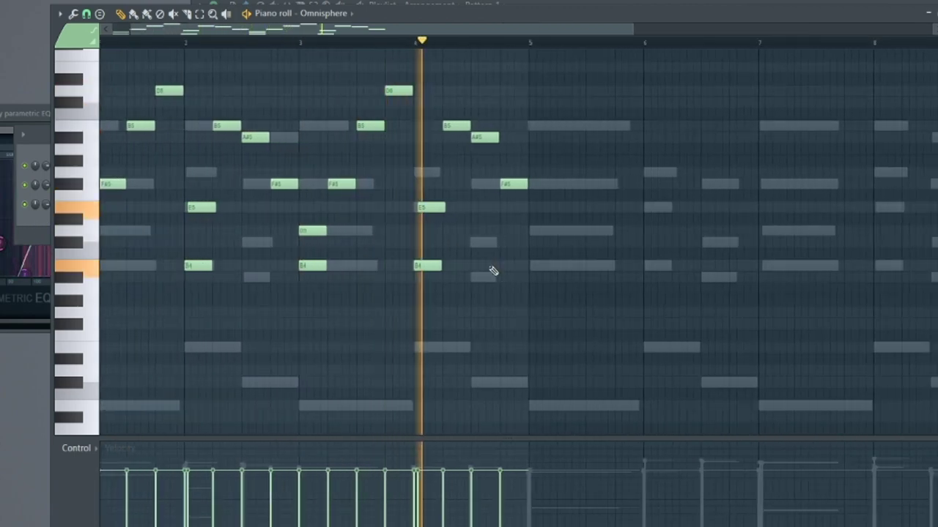
scroll(437, 258, "down", 1)
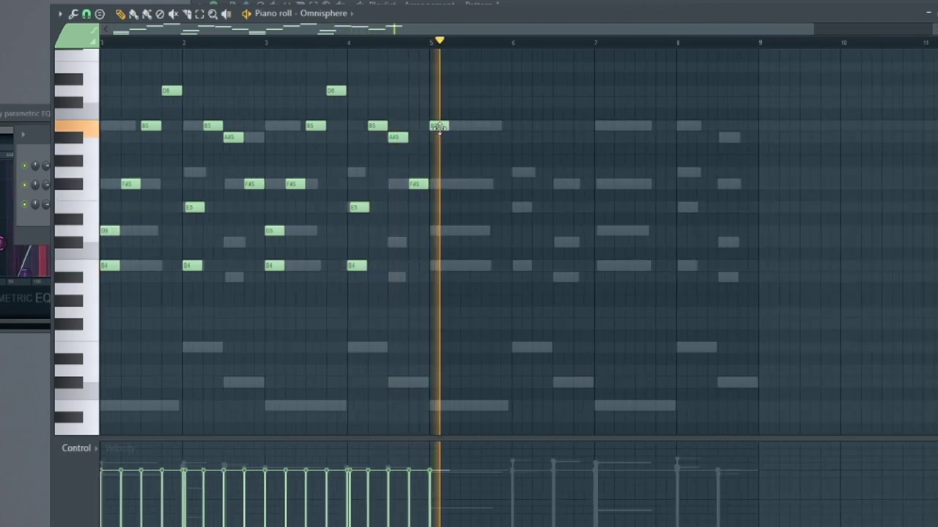
key("space")
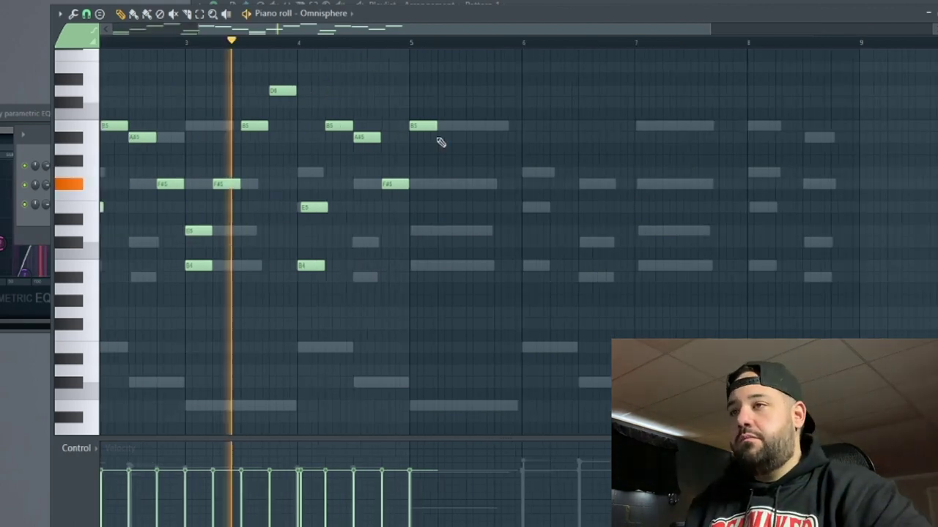
- Shorten bar 5's B5 to an eighth of a bar and fill the bar's second part with D6, E6, F#6, G6, F#6 and E6 notes
left_click_drag(434, 126, 419, 130)
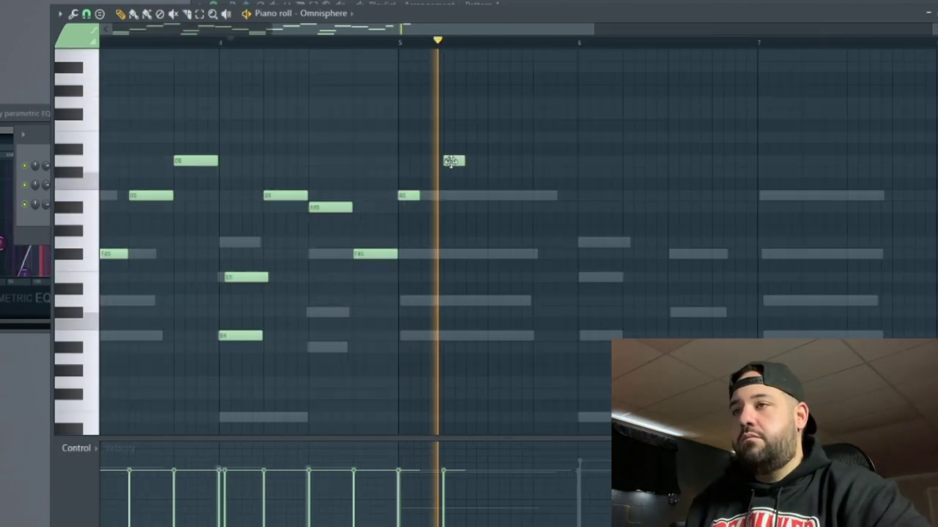
key("space")
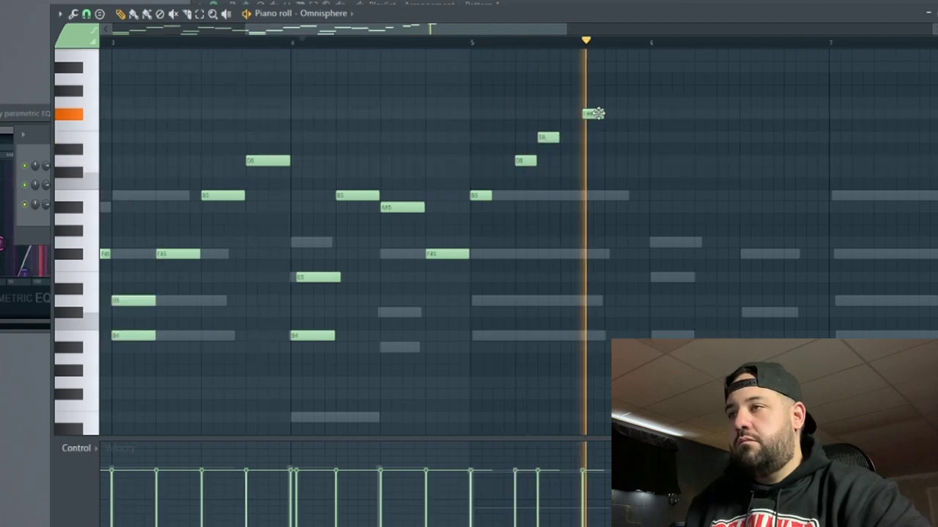
left_click_drag(599, 114, 570, 120)
left_click(585, 101)
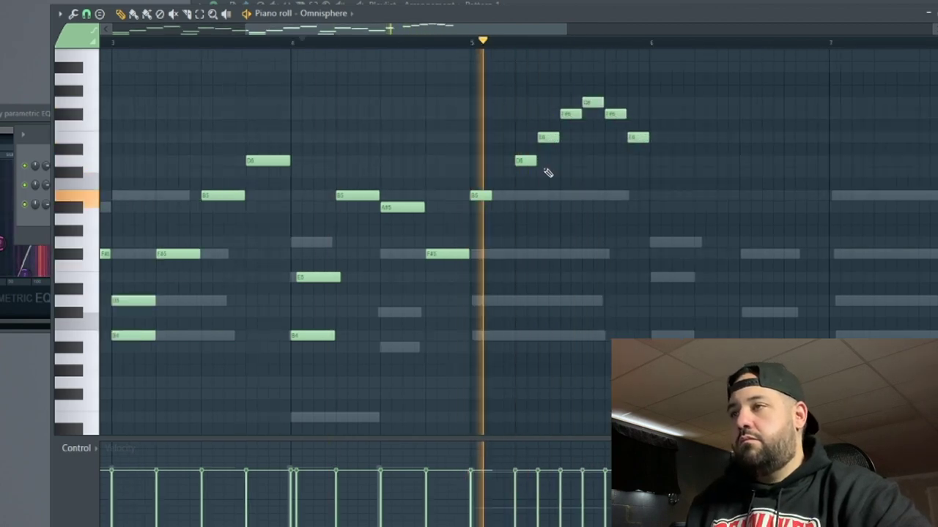
- Stack B5, G5 and E5 at the start of bar 6, followed by a D6 and a B5 at quarter-bar spacing
scroll(548, 173, "down", 1)
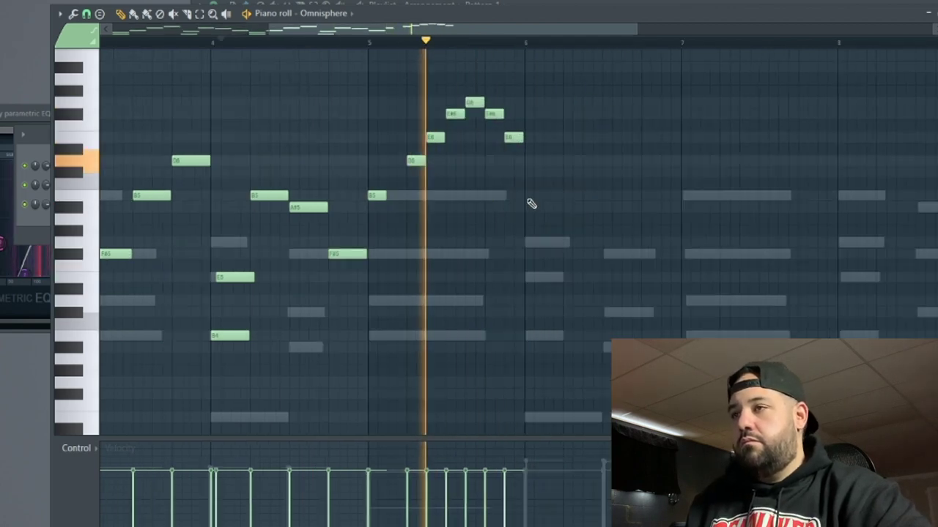
left_click(527, 195)
left_click(529, 243)
left_click(530, 277)
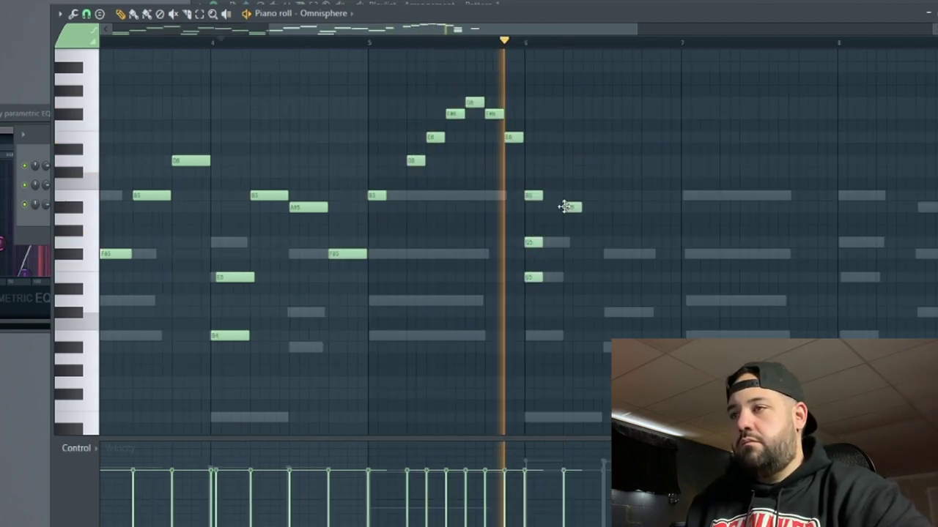
left_click(571, 160)
left_click(607, 196)
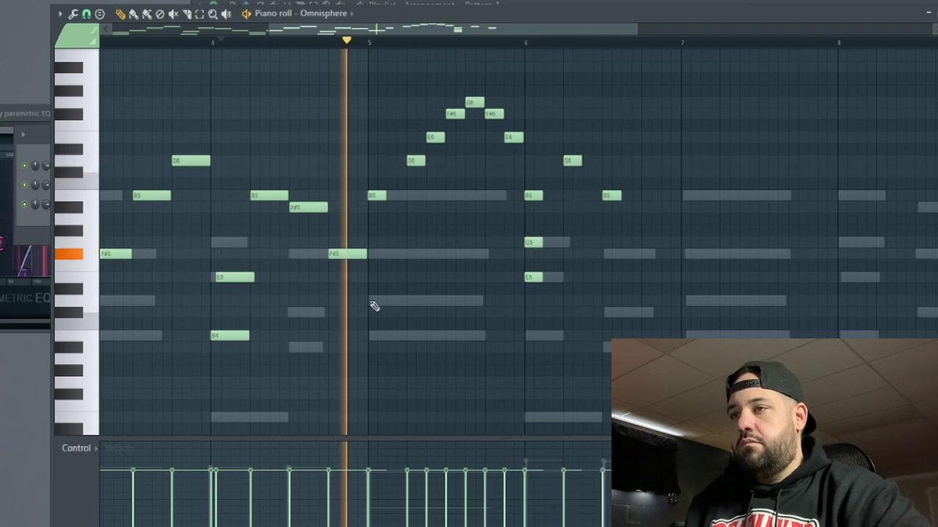
- Add a D5 at the start of bar 5, stagger the stacked notes in bars 5 and 6 like a strum, and vary the melody's velocities
scroll(368, 300, "up", 2)
scroll(701, 232, "down", 3)
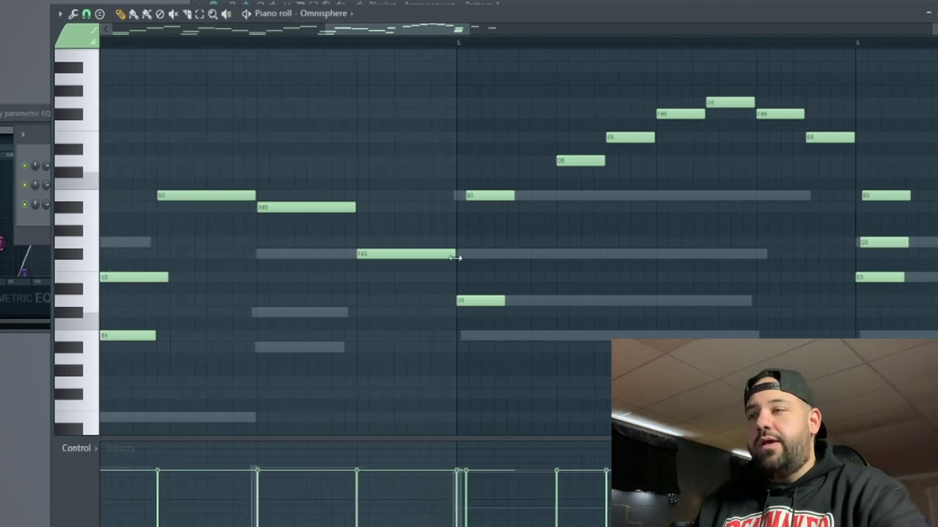
scroll(620, 263, "up", 3)
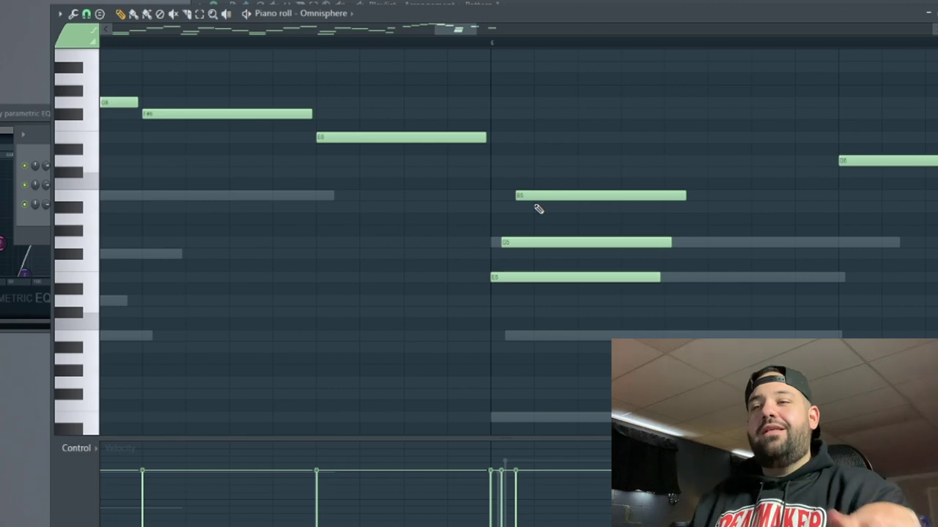
scroll(559, 232, "down", 8)
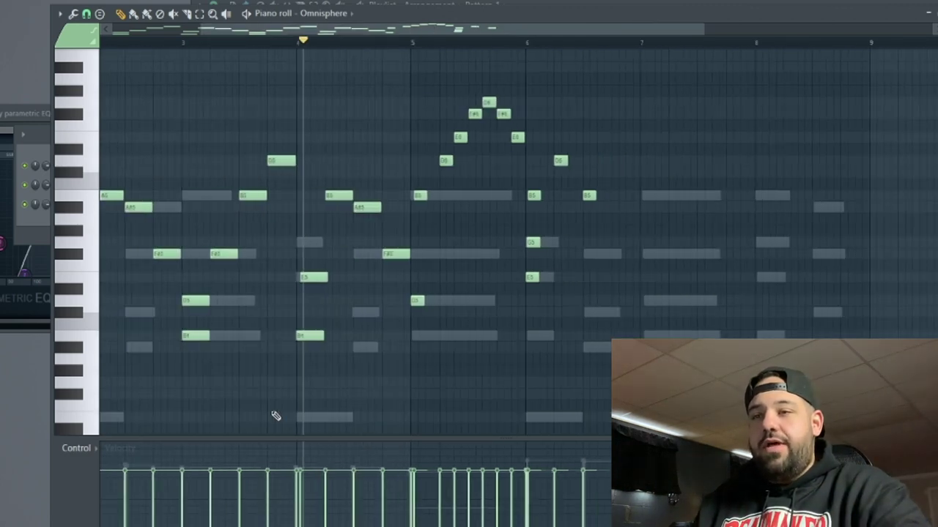
scroll(176, 364, "down", 3)
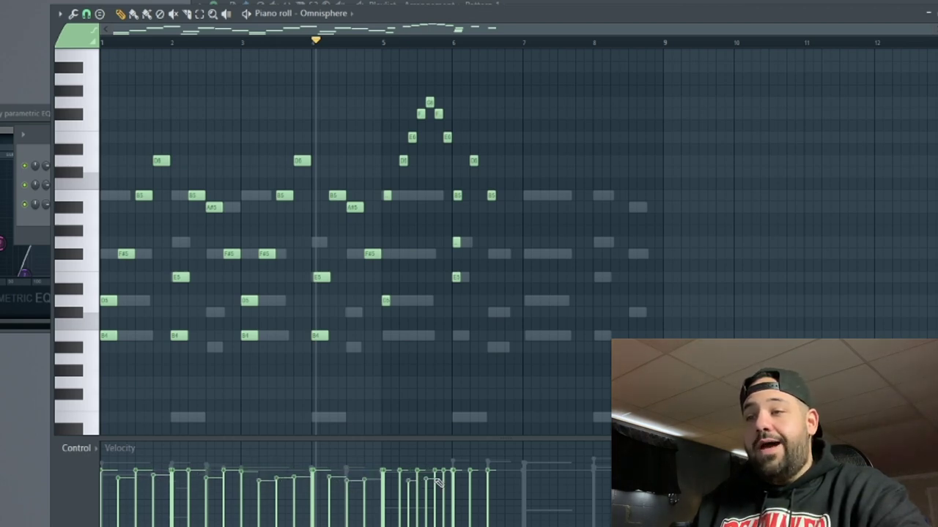
- Look at the Strumizer on the FL Keys chords, close it without applying, and return to the Omnisphere melody
right_click(24, 165)
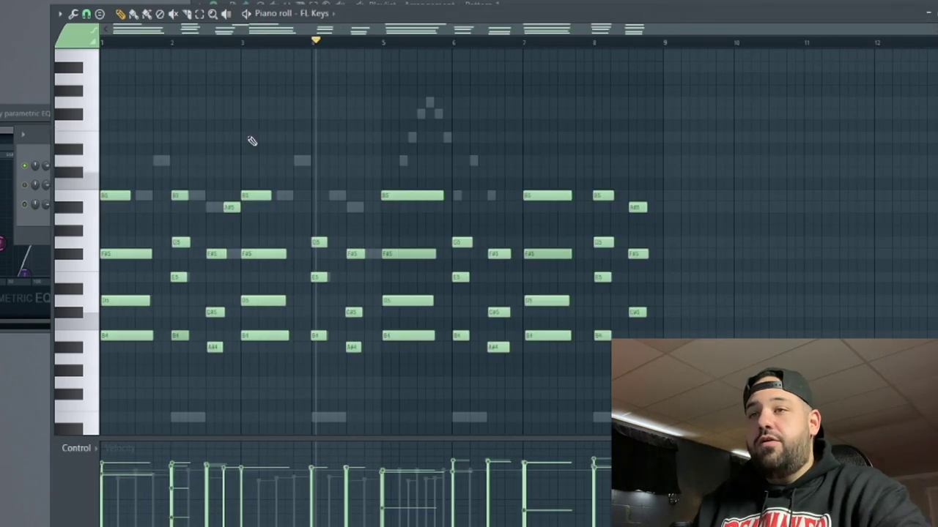
key("alt+s")
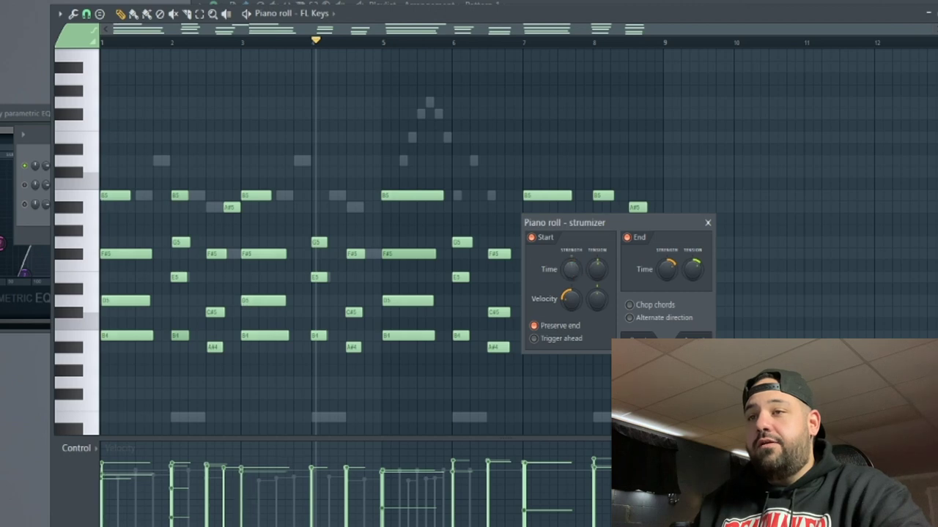
left_click(707, 223)
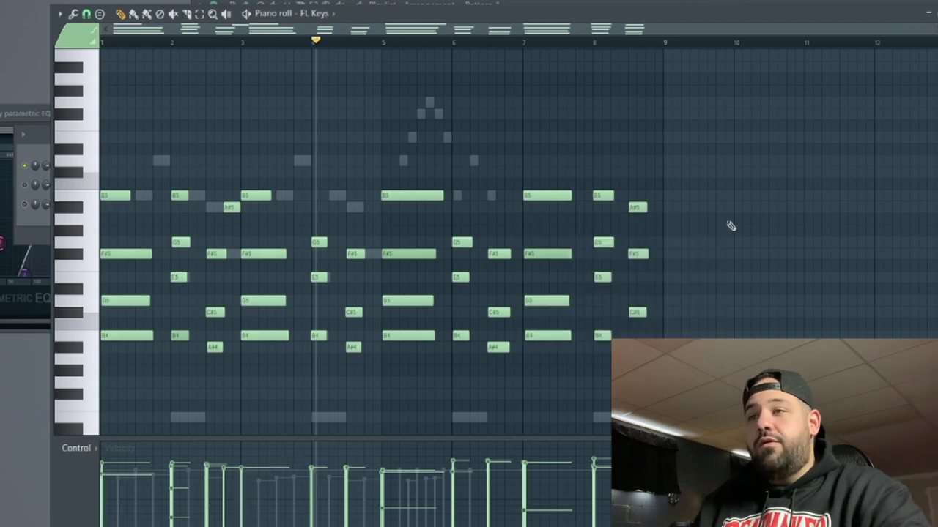
key("F6")
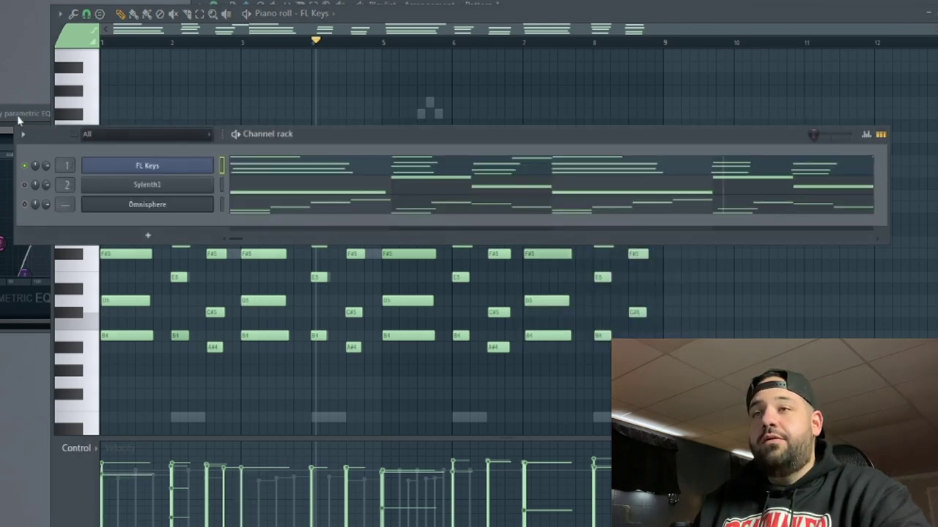
left_click(454, 210)
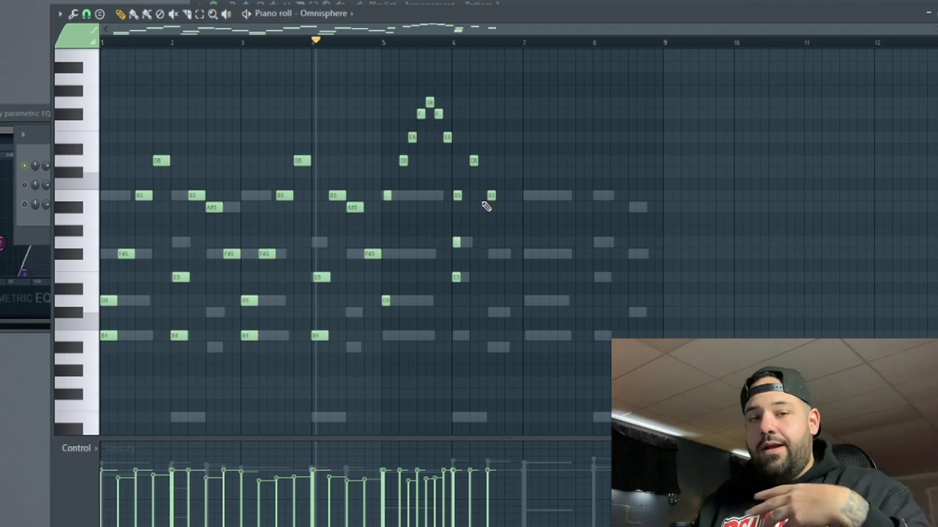
- Copy the melody notes of bars 5 and 6 into bars 7 and 8 at the same pitches
scroll(486, 207, "up", 2)
left_click_drag(521, 316, 305, 123)
left_click_drag(295, 195, 537, 184)
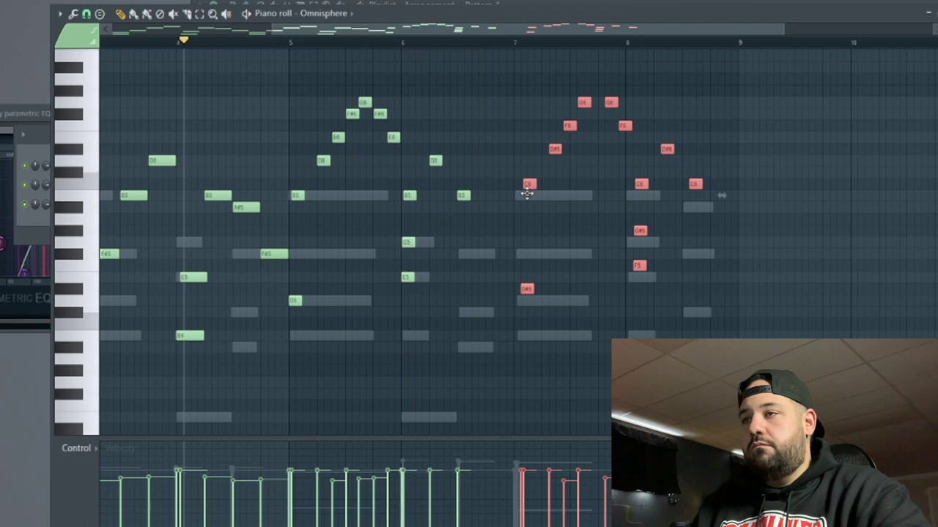
left_click_drag(527, 192, 518, 205)
- Add an F#5 near the end of bars 6 and 8, and rework bar 7's run as F#5, D5, B5, D6, F#6 and E6
left_click(483, 253)
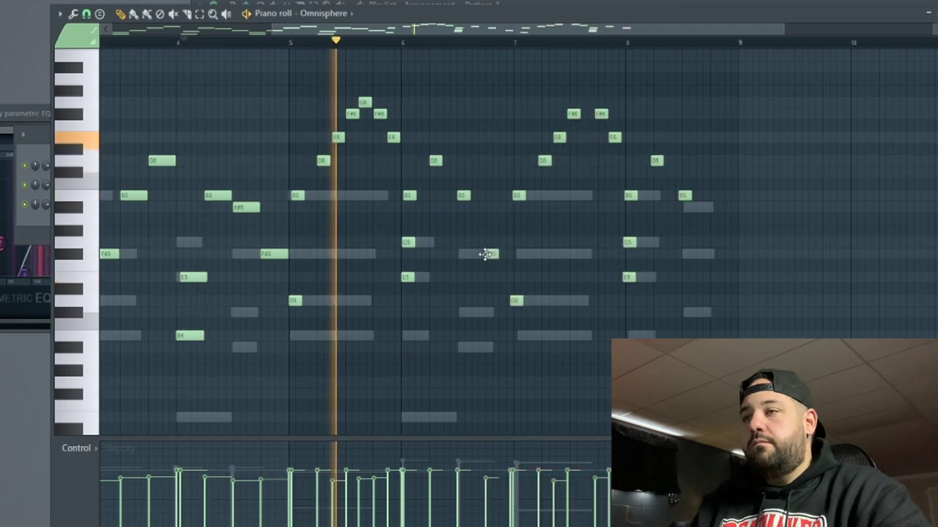
scroll(520, 247, "up", 1)
scroll(522, 247, "up", 1)
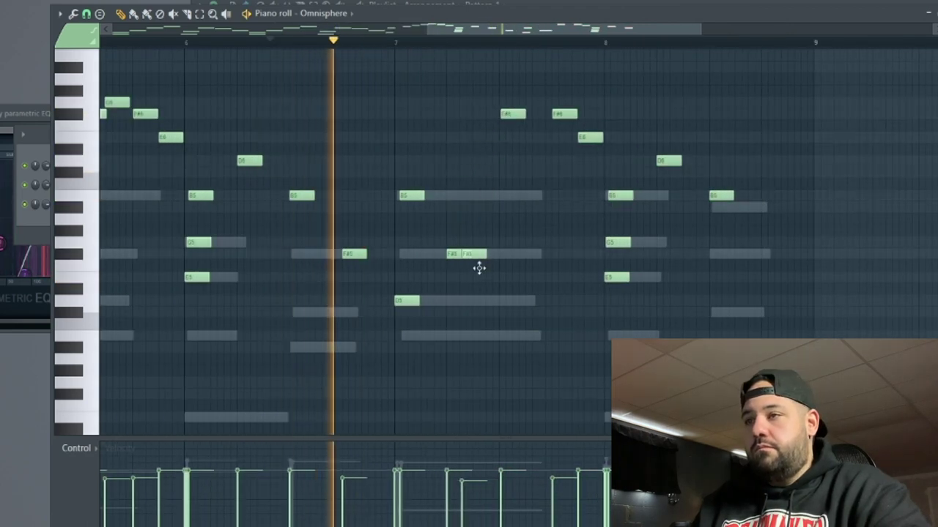
left_click(482, 302)
left_click_drag(485, 306, 493, 307)
left_click_drag(513, 114, 511, 192)
left_click(535, 160)
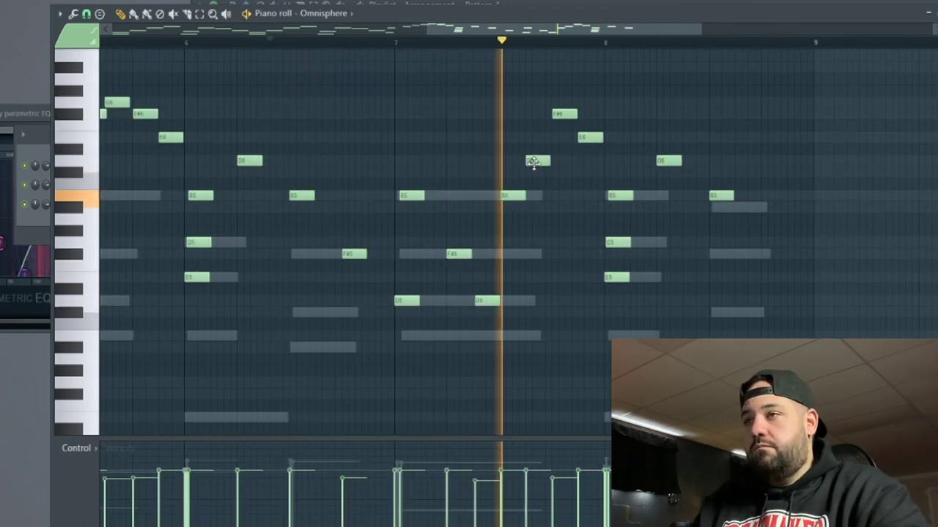
scroll(561, 176, "down", 2)
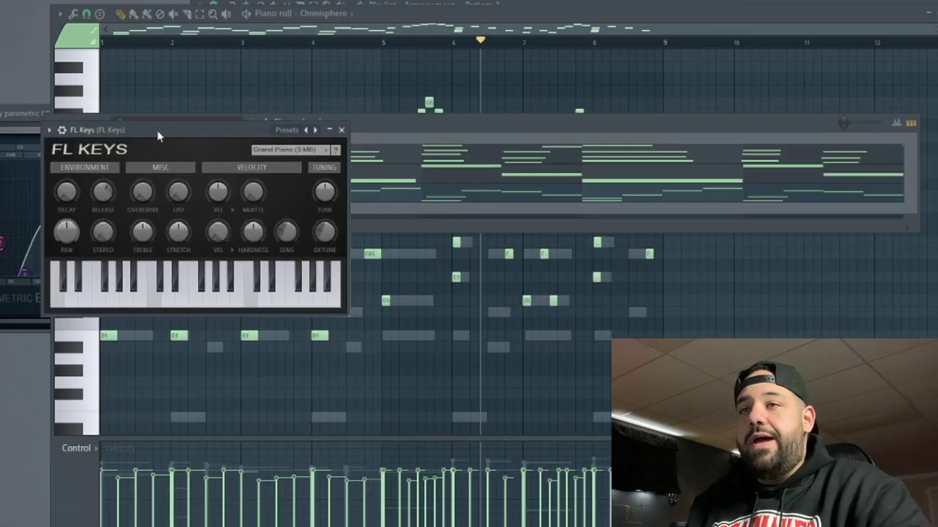
- Replace the FL Keys instrument on the chord channel with Sylenth1 and load its KEY Rhowdz preset
left_click_drag(157, 135, 201, 288)
right_click(194, 154)
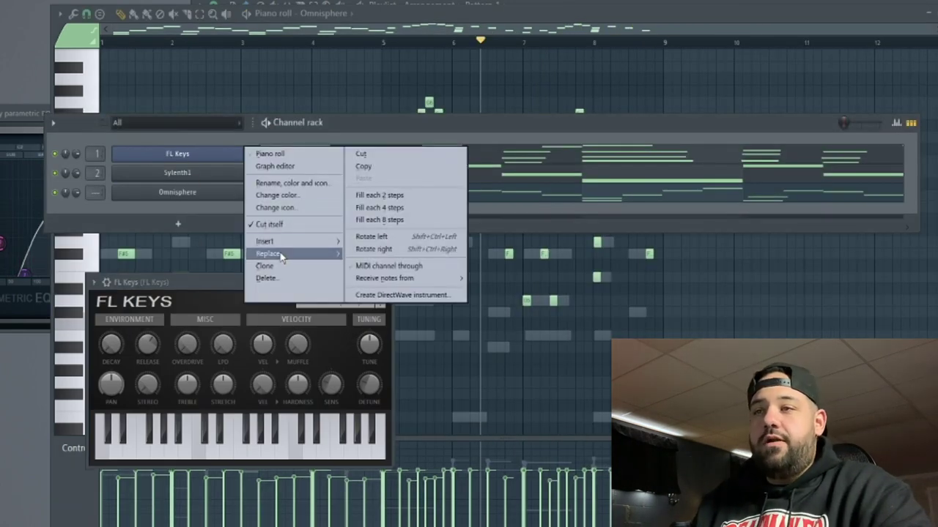
mouse_move(315, 254)
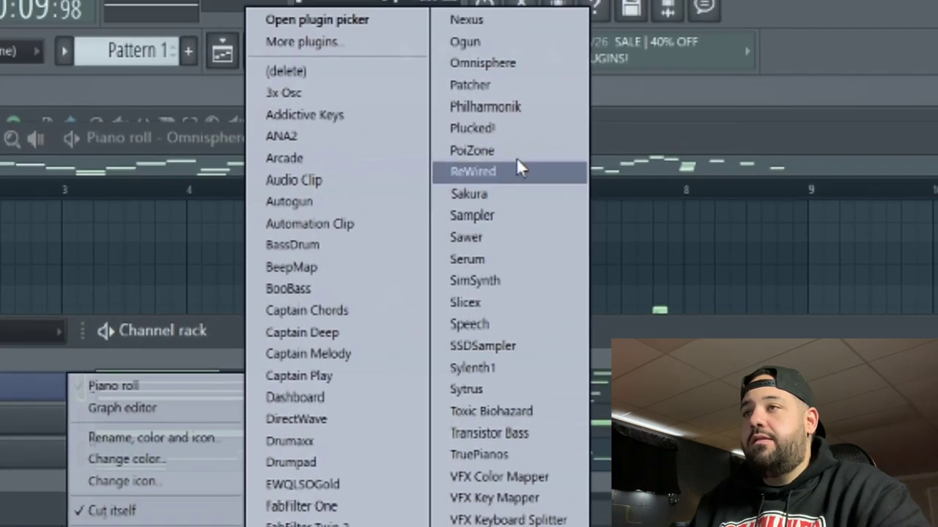
left_click(473, 143)
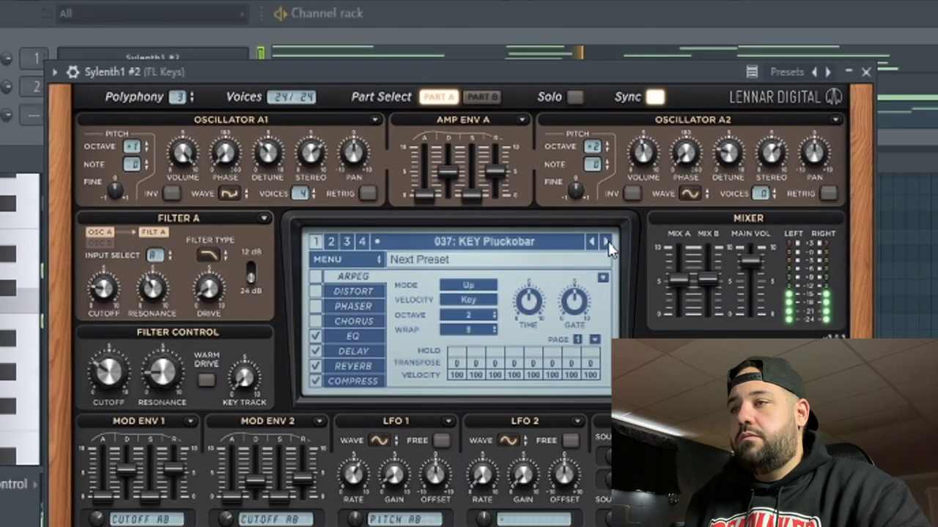
left_click(607, 242)
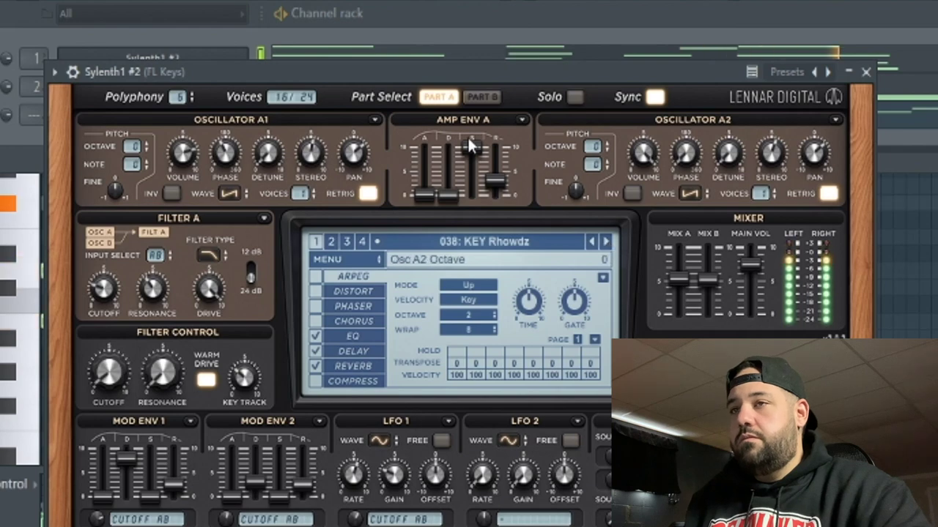
- Route the Omnisphere channel from the master to mixer track 3
left_click(73, 72)
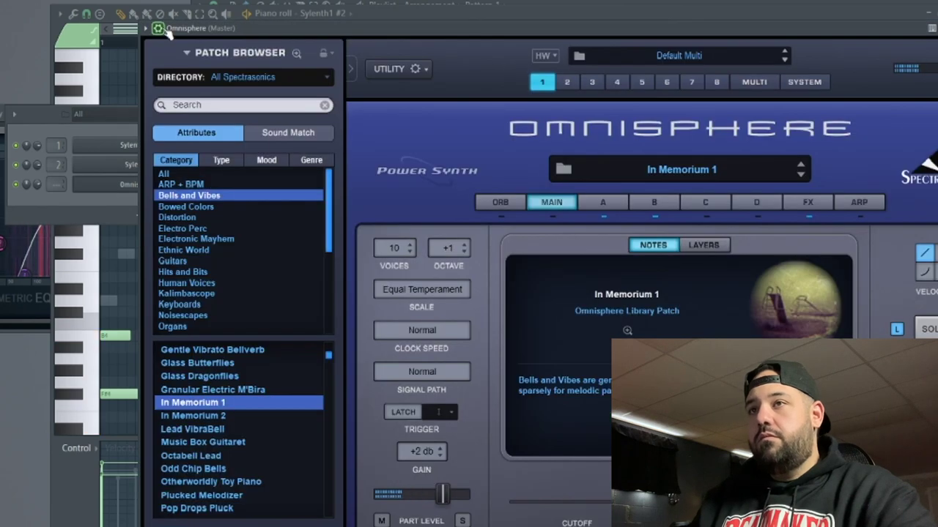
left_click(158, 28)
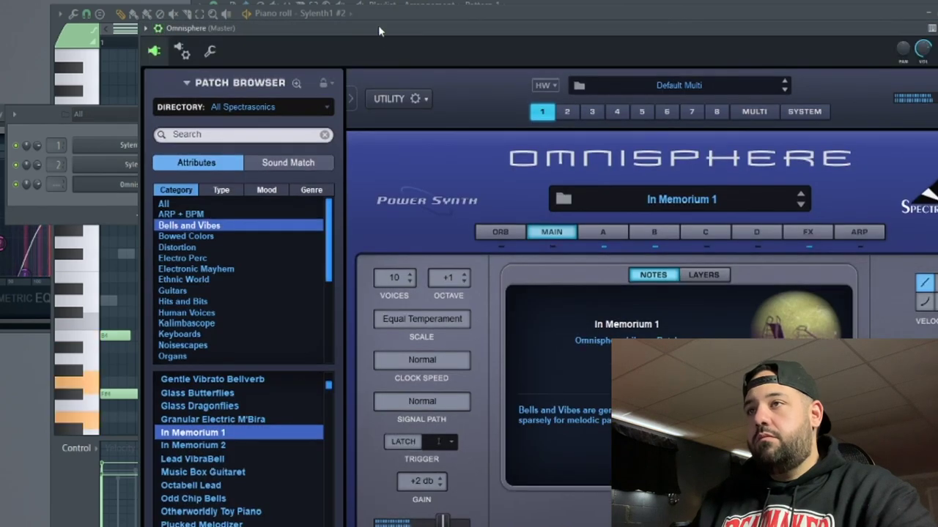
left_click(907, 43)
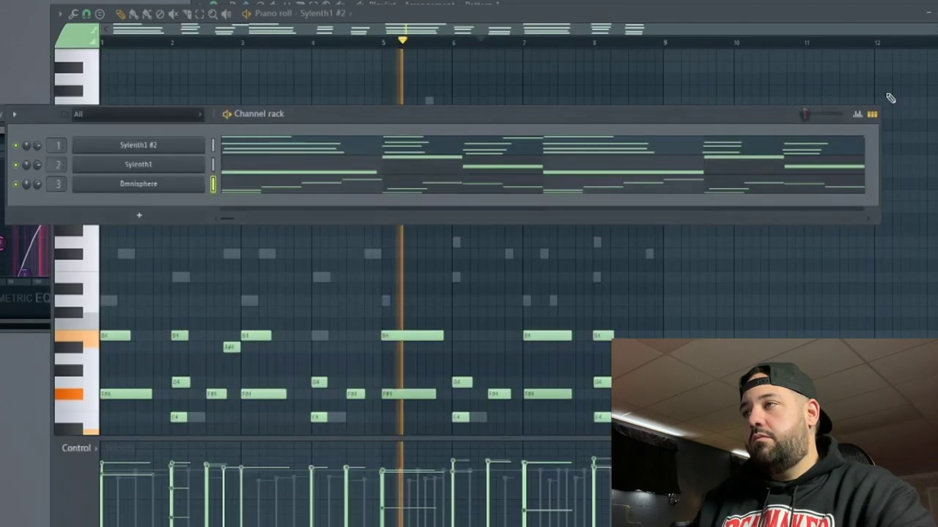
- Place Pattern 1 twice back to back on playlist Track 1, filling bars 1 to 16
key("F5")
mouse_move(381, 60)
left_mouse_down()
mouse_move(493, 52)
mouse_move(762, 59)
mouse_move(586, 84)
left_mouse_up()
scroll(434, 110, "down", 1)
scroll(434, 110, "down", 1)
key("space")
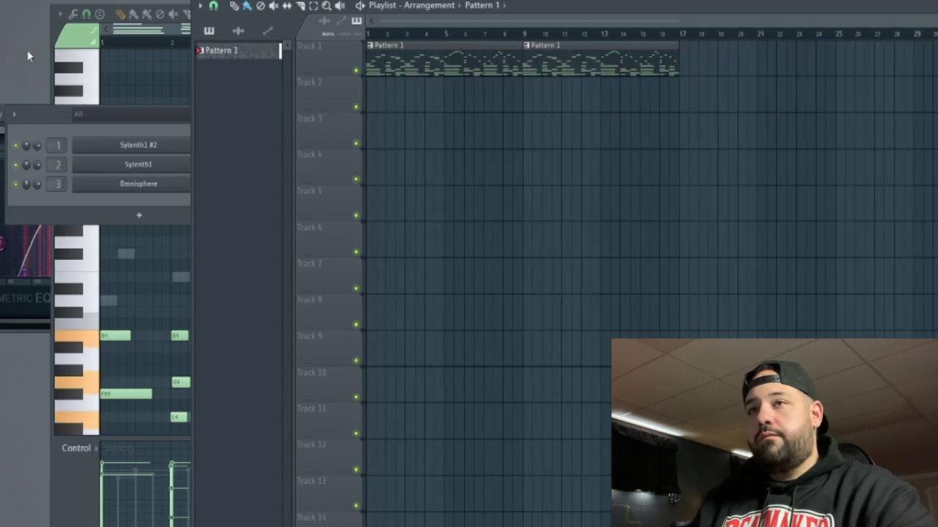
- Show the mixer and load Fruity Parametric EQ 2 into the first effect slot of the FL Keys track
left_click(55, 115)
left_click_drag(411, 117, 403, 180)
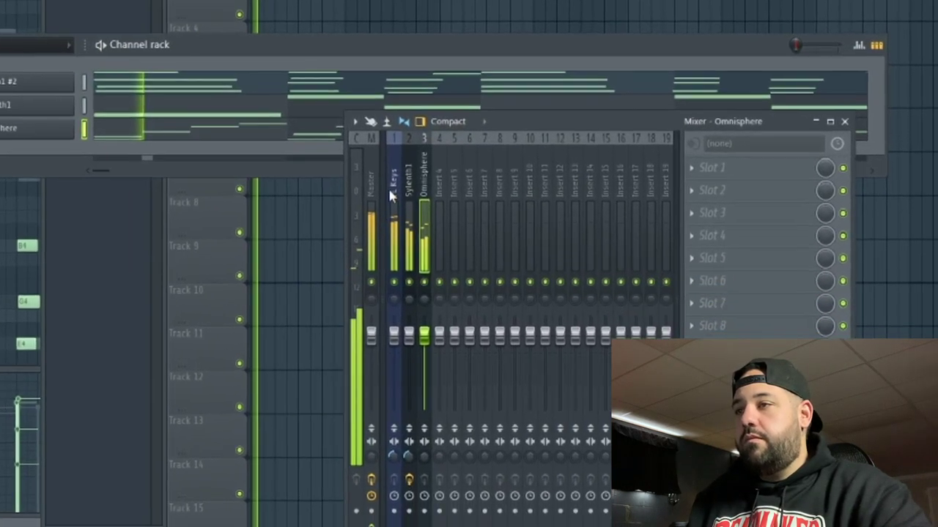
left_click(389, 192)
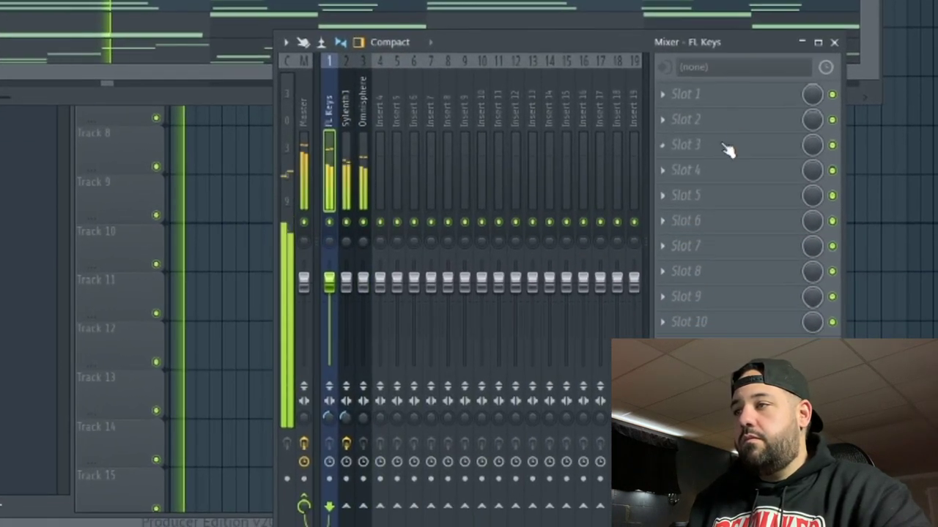
left_click(674, 96)
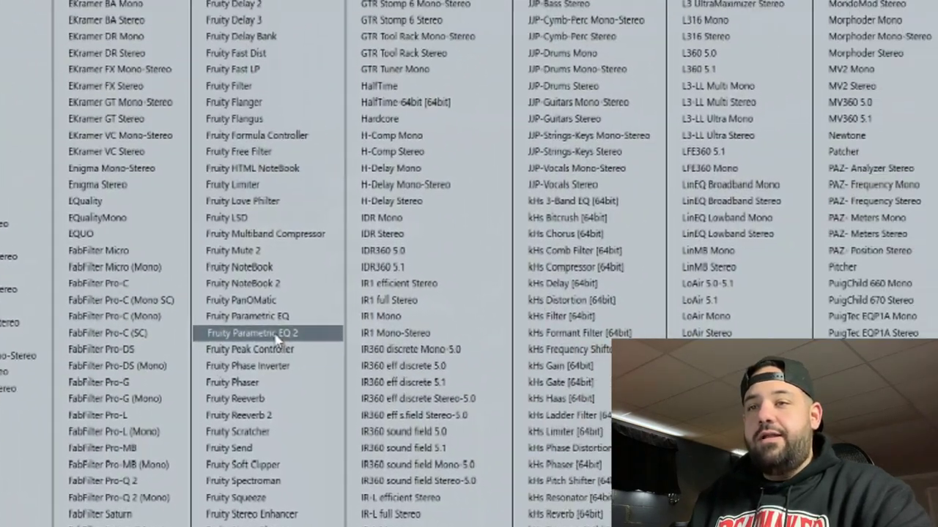
left_click(368, 294)
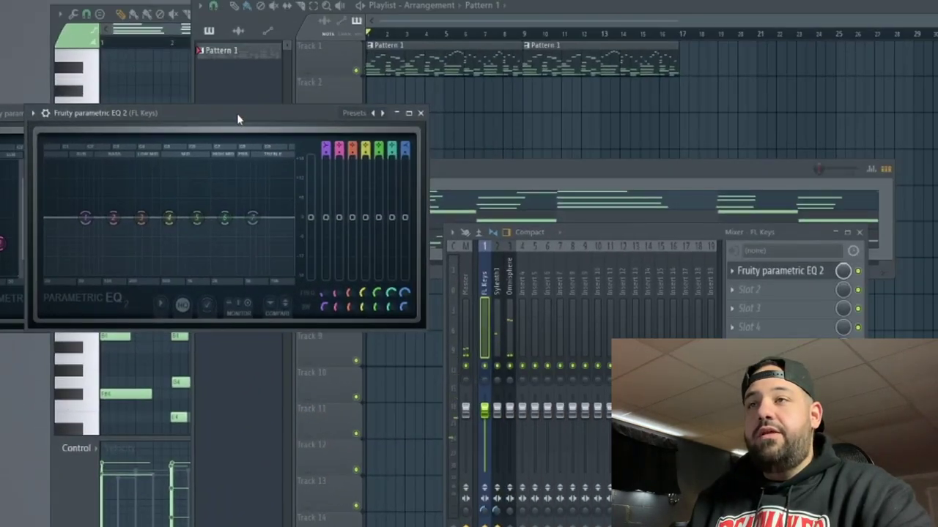
- Cut the lows with band 1 and the highs with band 7 on the FL Keys track's equalizer during playback
left_click_drag(236, 114, 275, 123)
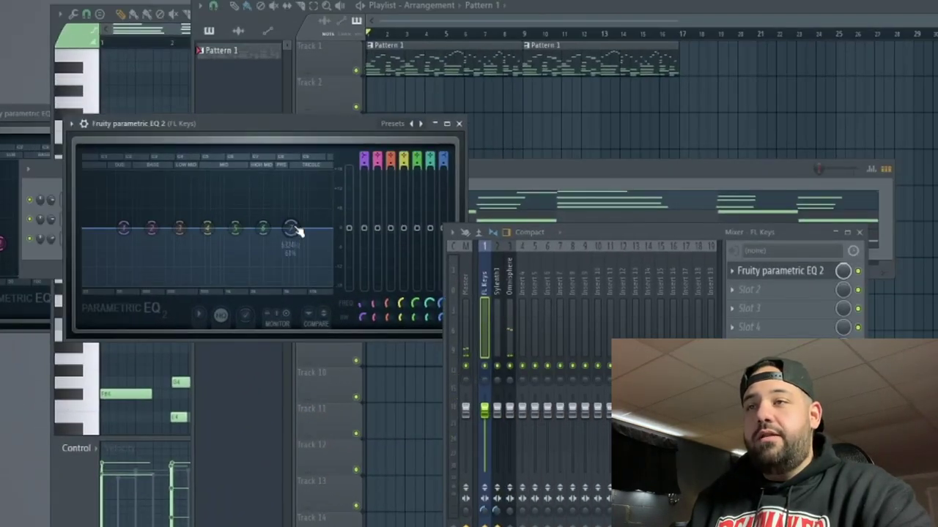
key("space")
left_click_drag(285, 238, 271, 274)
left_click_drag(123, 227, 146, 239)
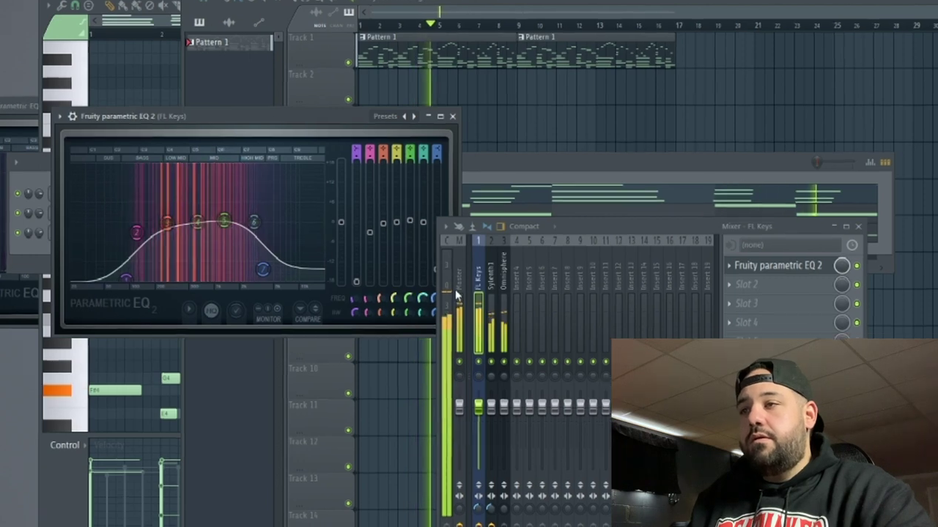
- Cut the lows and adjust the middle band in the Omnisphere mixer track's Fruity Parametric EQ 2, and close the equalizer
left_click(491, 315)
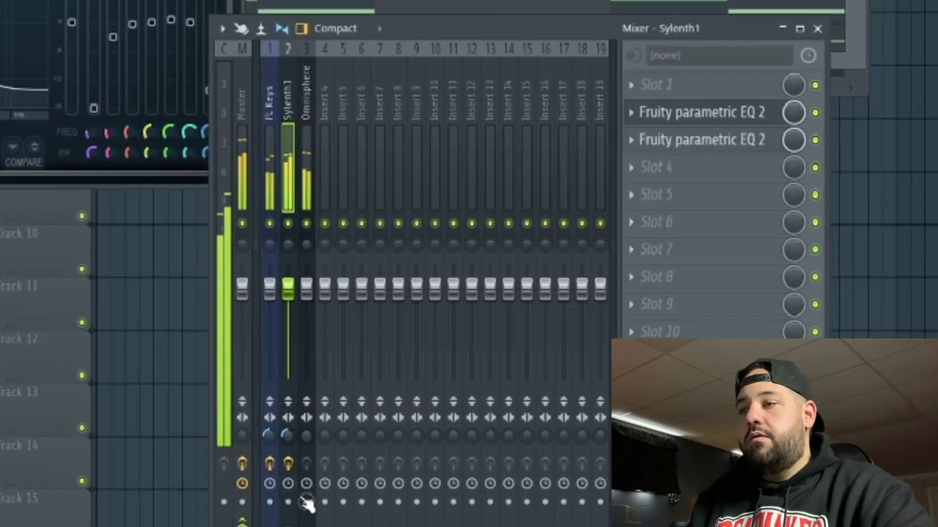
left_click(309, 436)
left_click(296, 88)
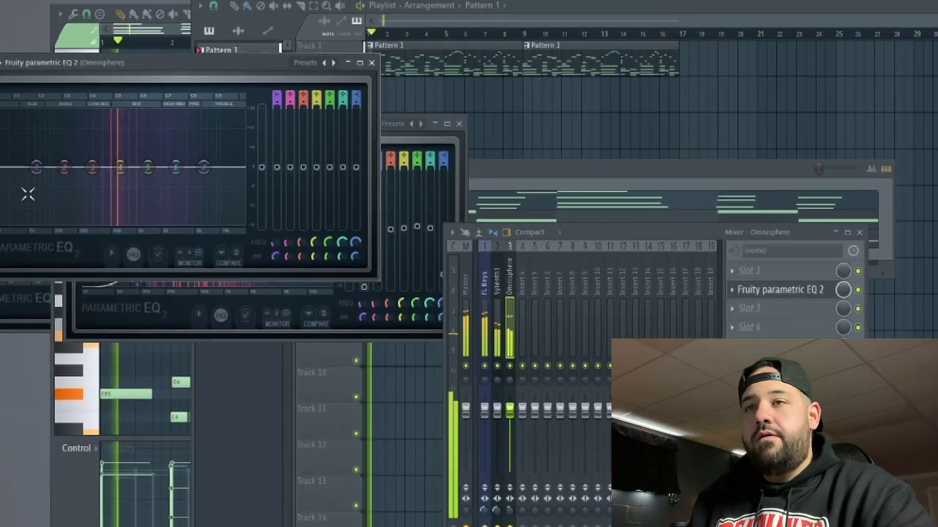
left_click_drag(27, 193, 94, 222)
left_click_drag(120, 168, 145, 161)
left_click(371, 63)
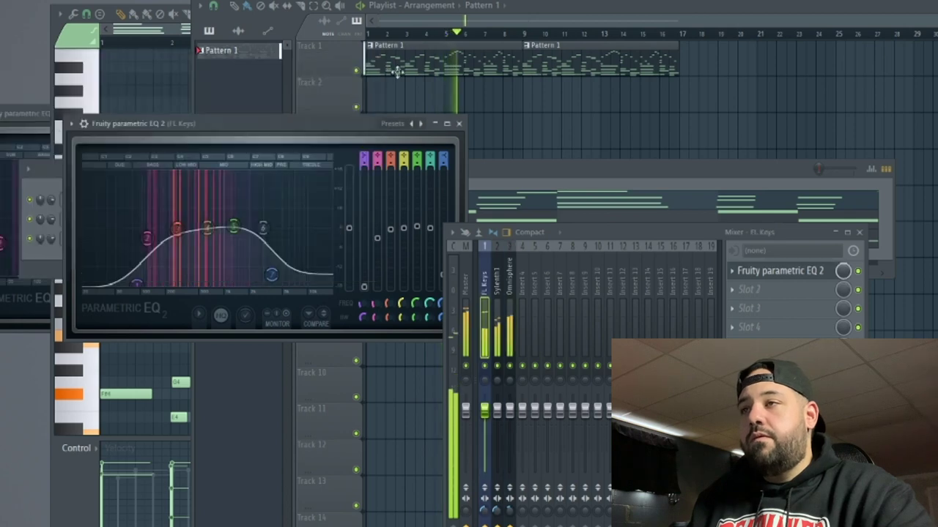
- Bring the channel rack to the front, close the mixer, and place the rack below playlist Track 4
left_click(668, 140)
key("F6")
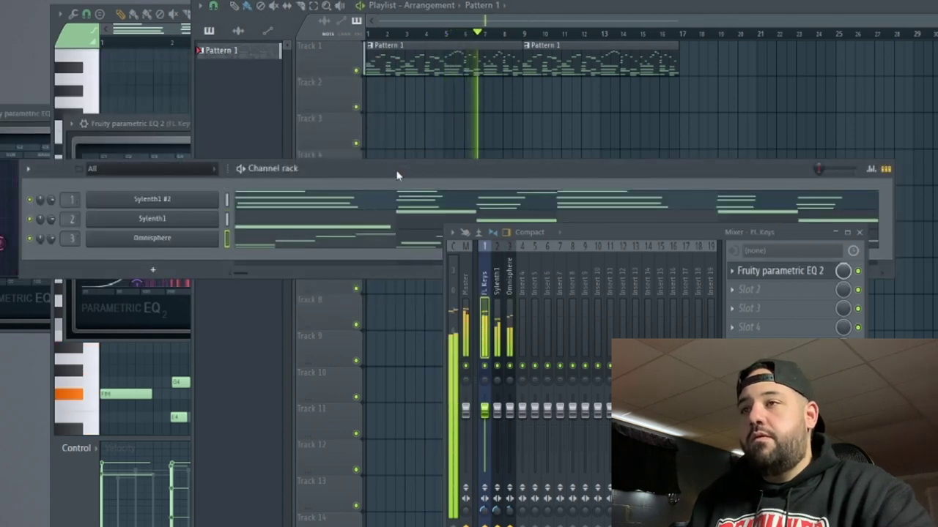
left_click(860, 232)
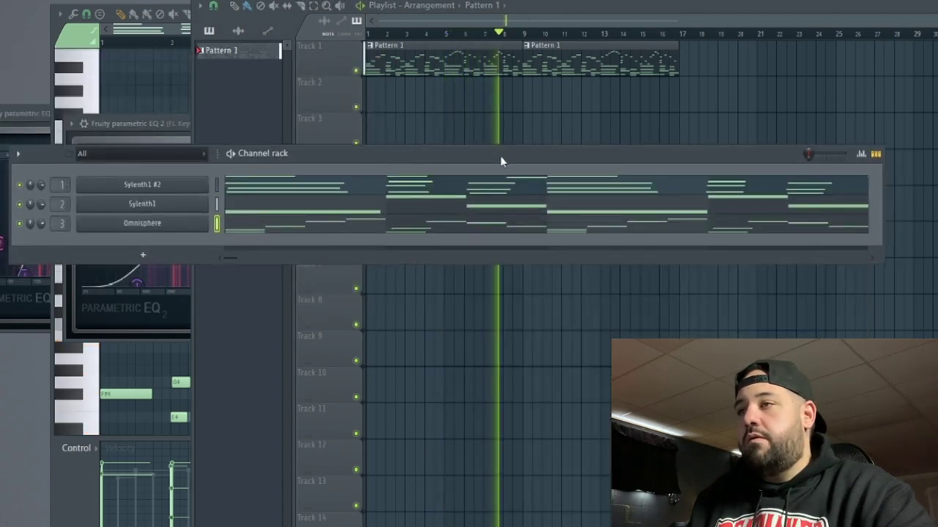
left_click_drag(503, 158, 500, 191)
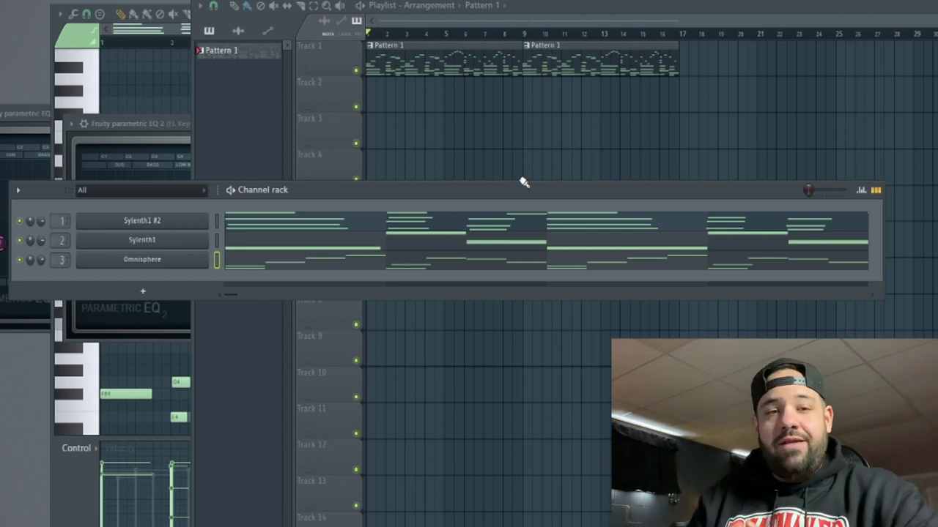
- Open the Sylenth1 bass line in the piano roll and solo the Sylenth1 channel
left_click(420, 236)
scroll(395, 230, "down", 6)
left_click(2, 72)
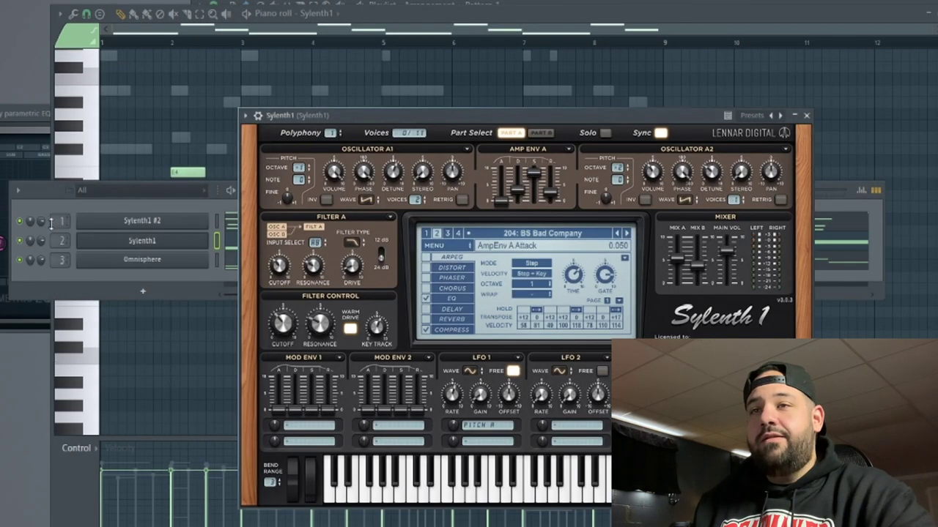
right_click(19, 240)
- Bring the Sylenth1 piano roll to the front and show the channel rack over it again
left_click(289, 242)
left_click(294, 243)
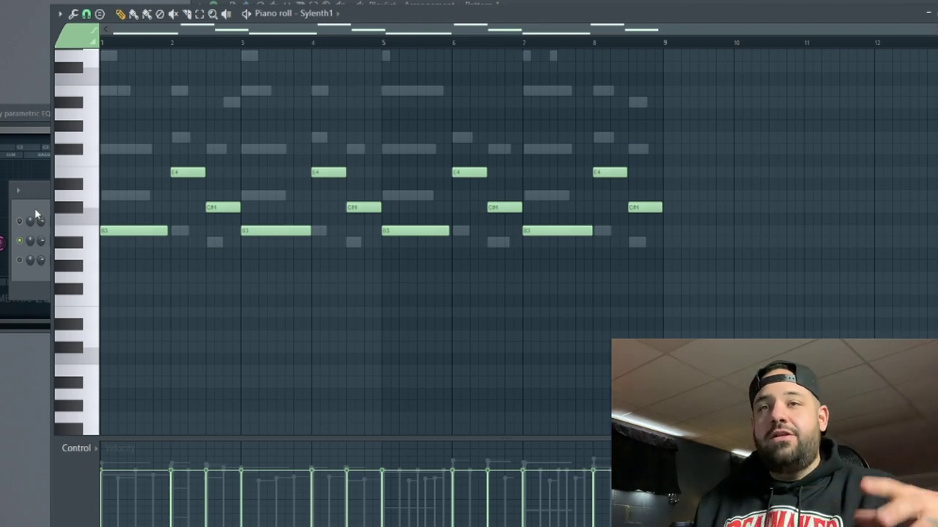
key("F6")
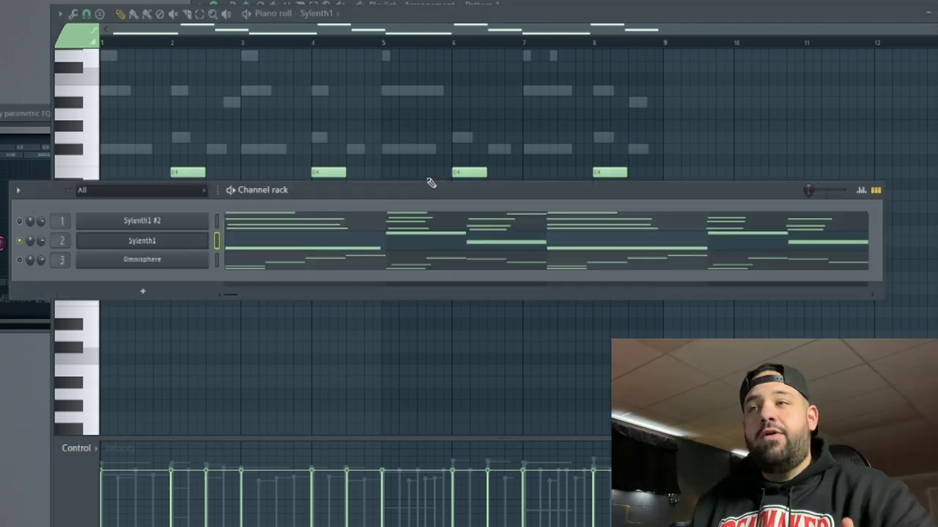
left_click_drag(430, 190, 407, 201)
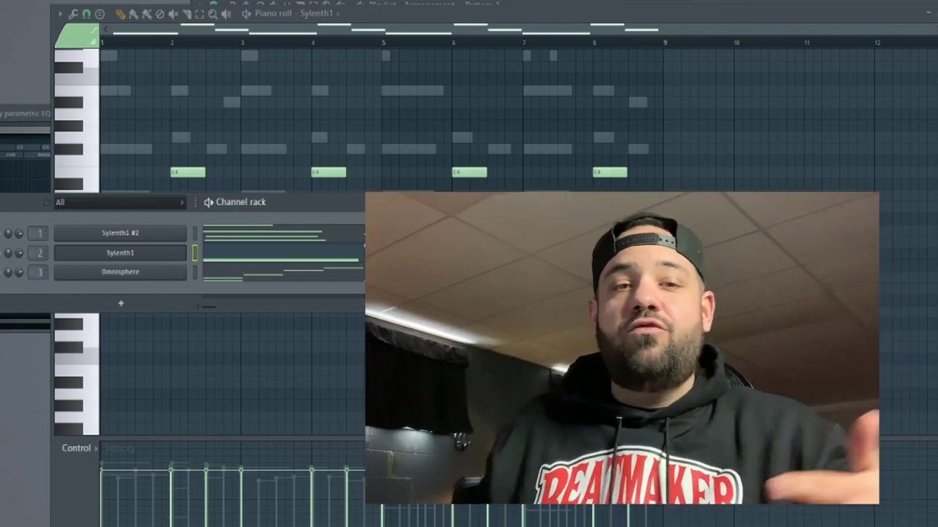